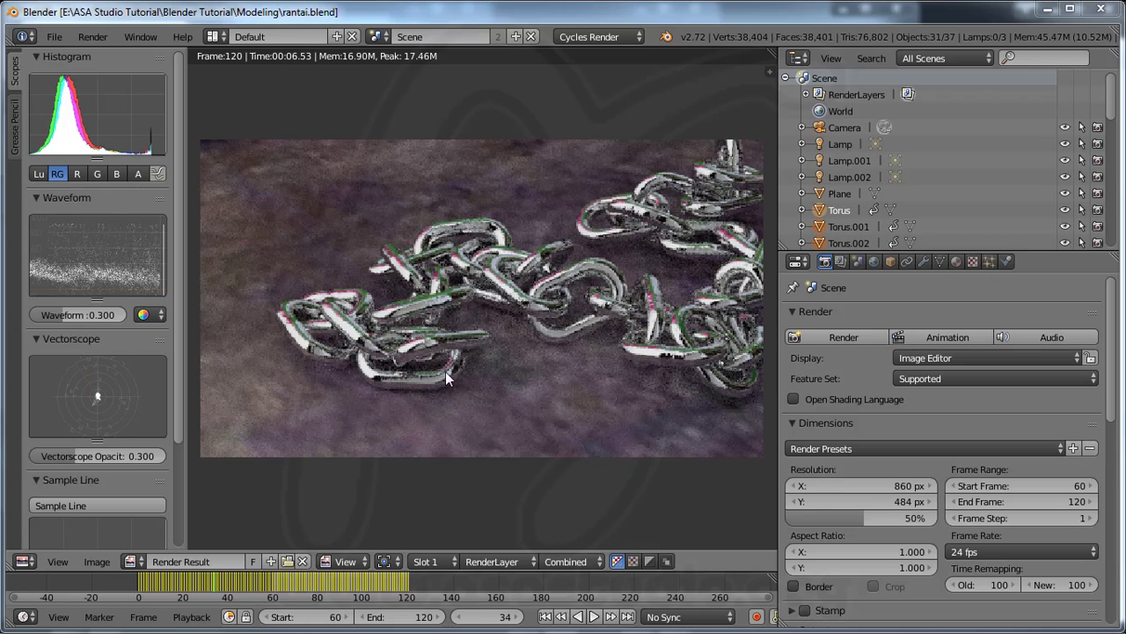
# Scrub the timeline, show the 3D View in the render area, and play then pause the chain's fall
pyautogui.moveTo(223, 587); pyautogui.dragTo(300, 591)
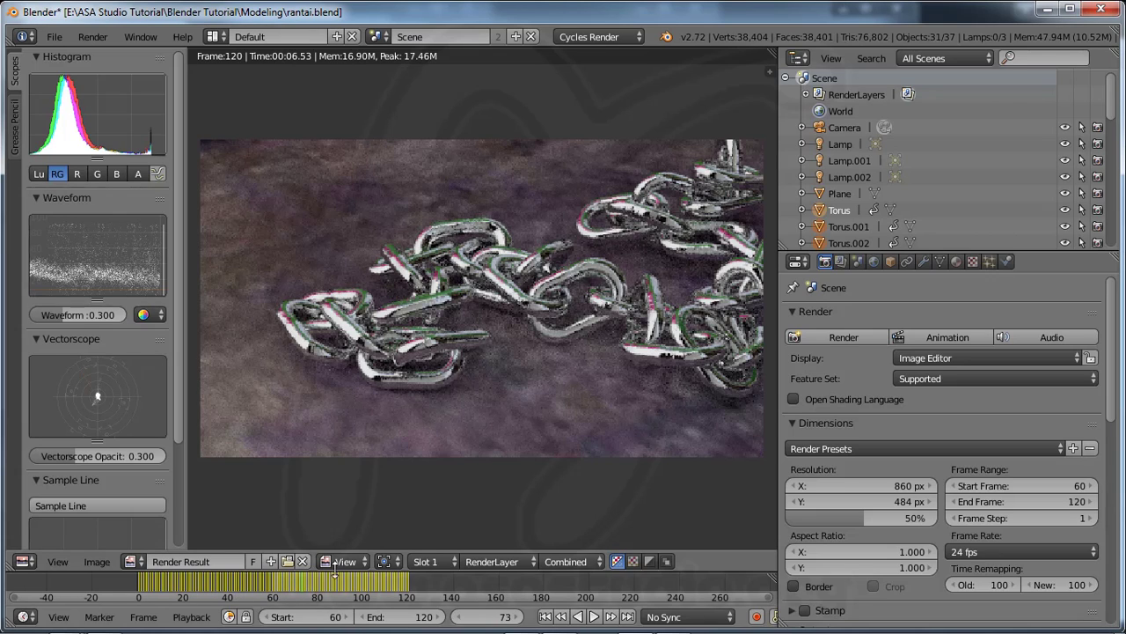
pyautogui.click(32, 562)
pyautogui.click(48, 542)
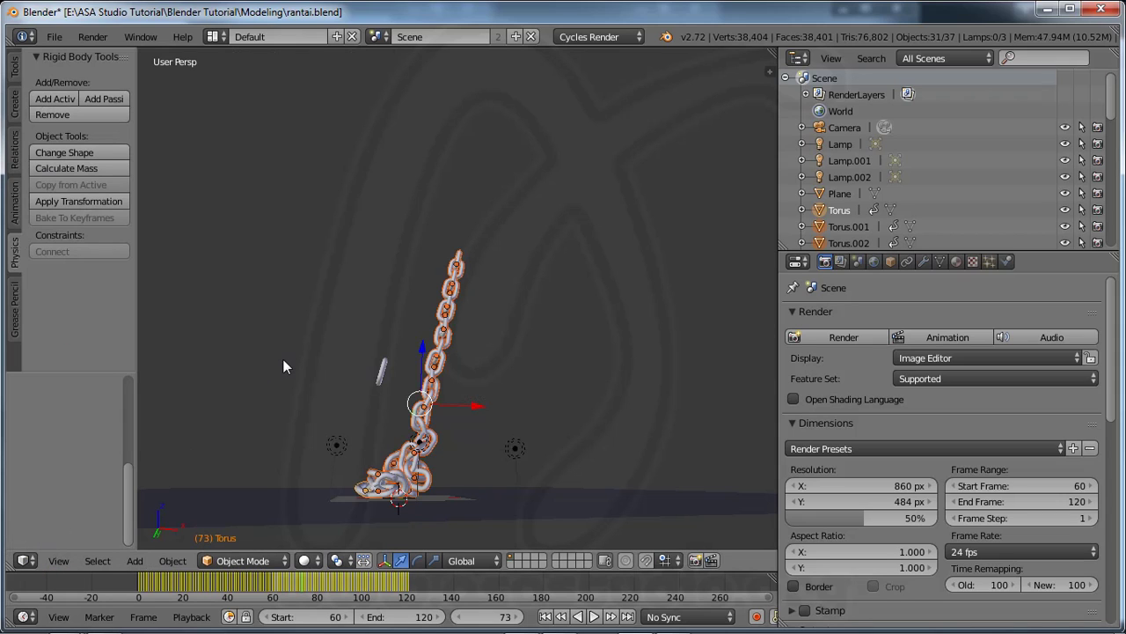
pyautogui.click(594, 617)
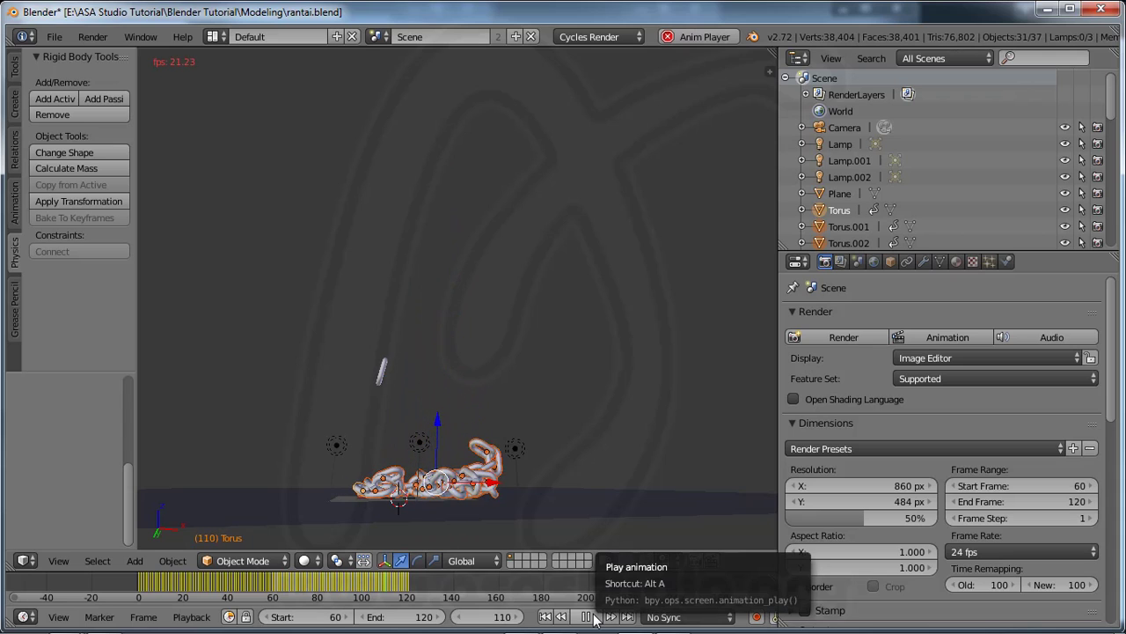
pyautogui.click(587, 617)
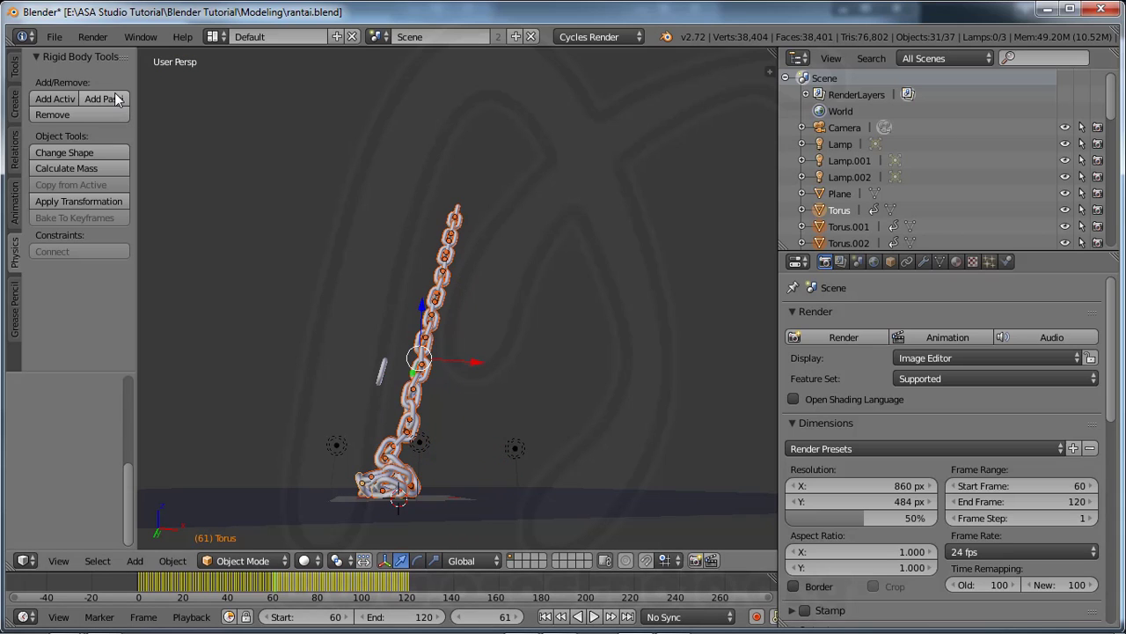
# Save the current chain scene from the File menu
pyautogui.click(55, 37)
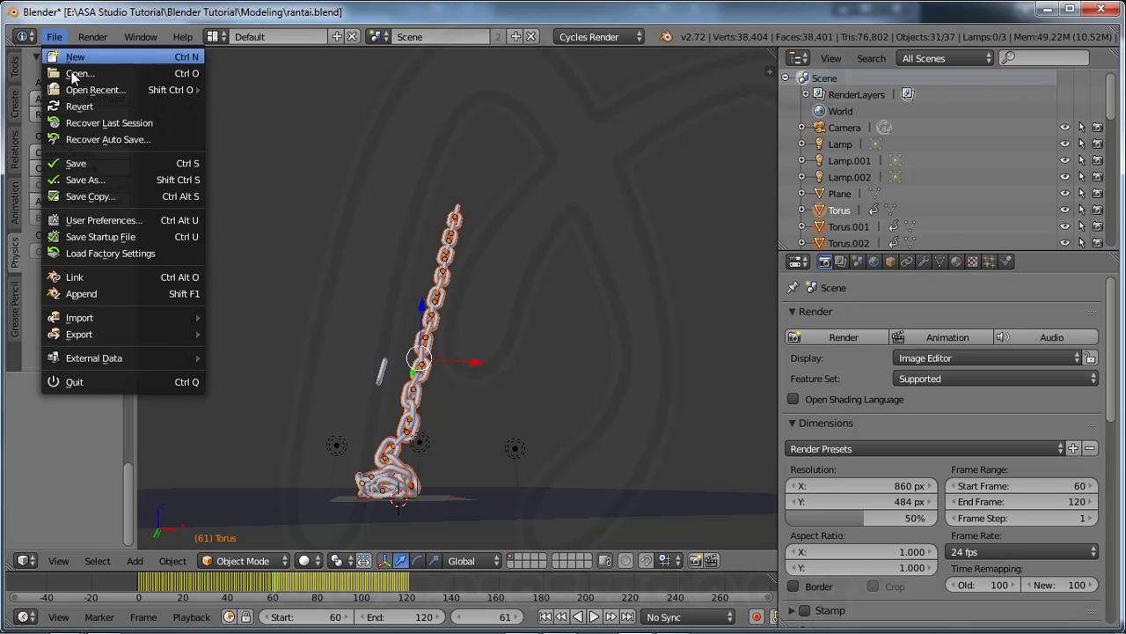
pyautogui.click(75, 166)
pyautogui.click(74, 166)
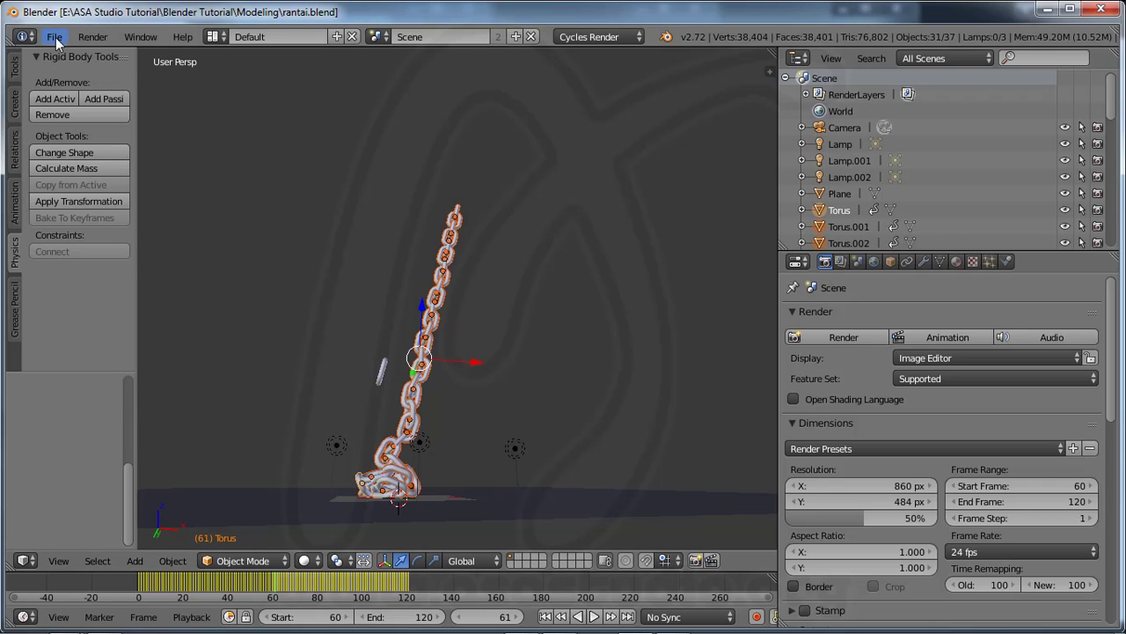
# Start a new file and confirm Reload Start-Up File to get the default scene
pyautogui.click(53, 37)
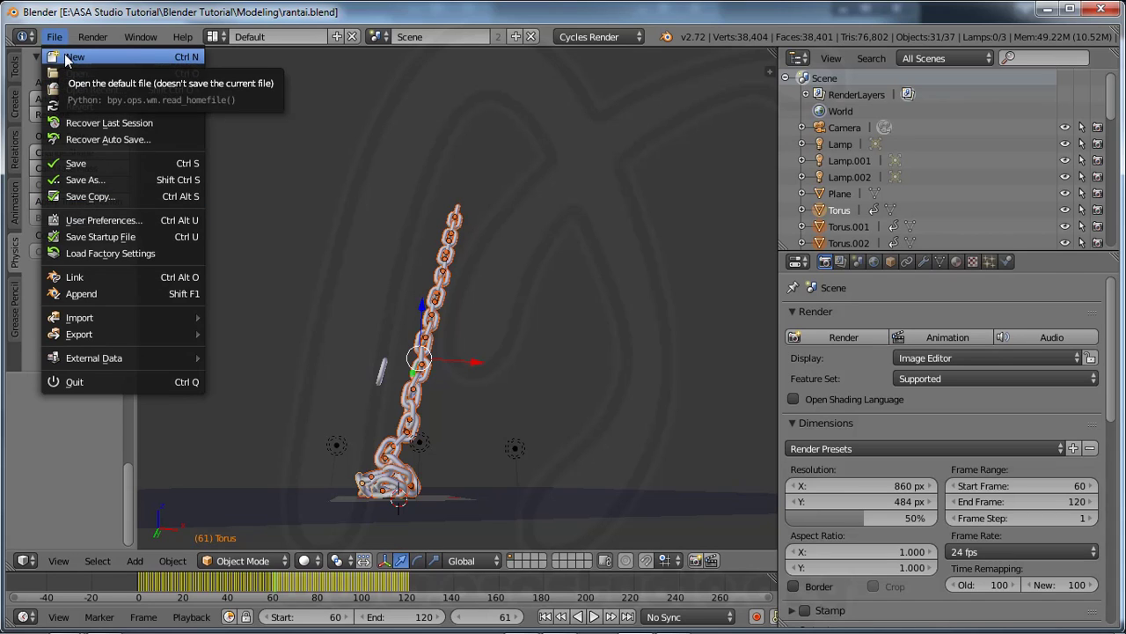
pyautogui.click(64, 56)
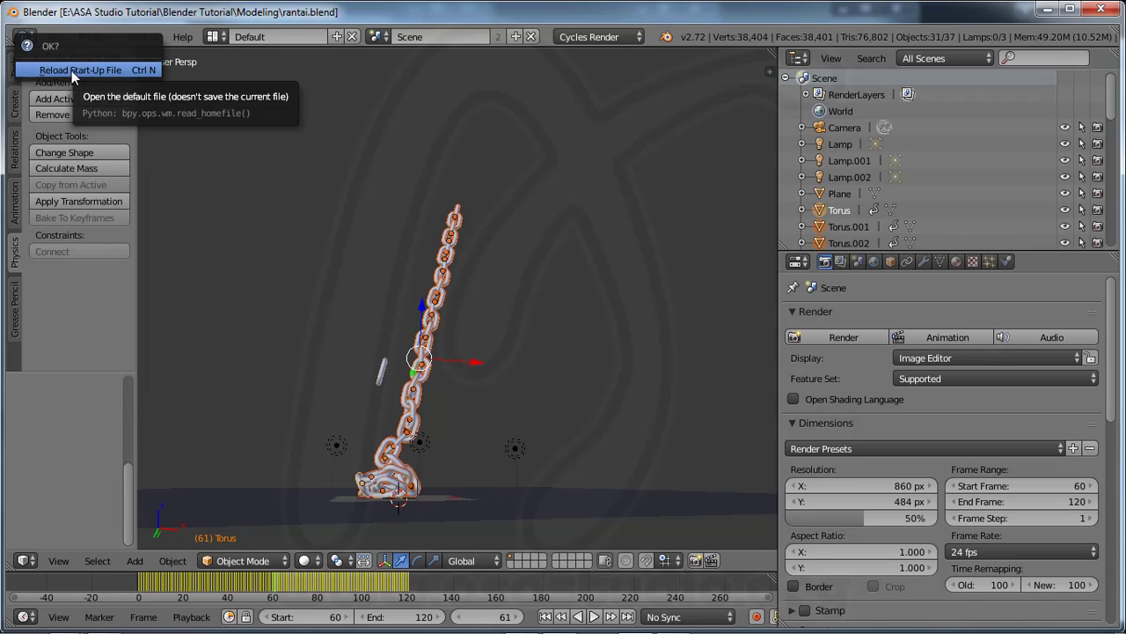
pyautogui.click(77, 73)
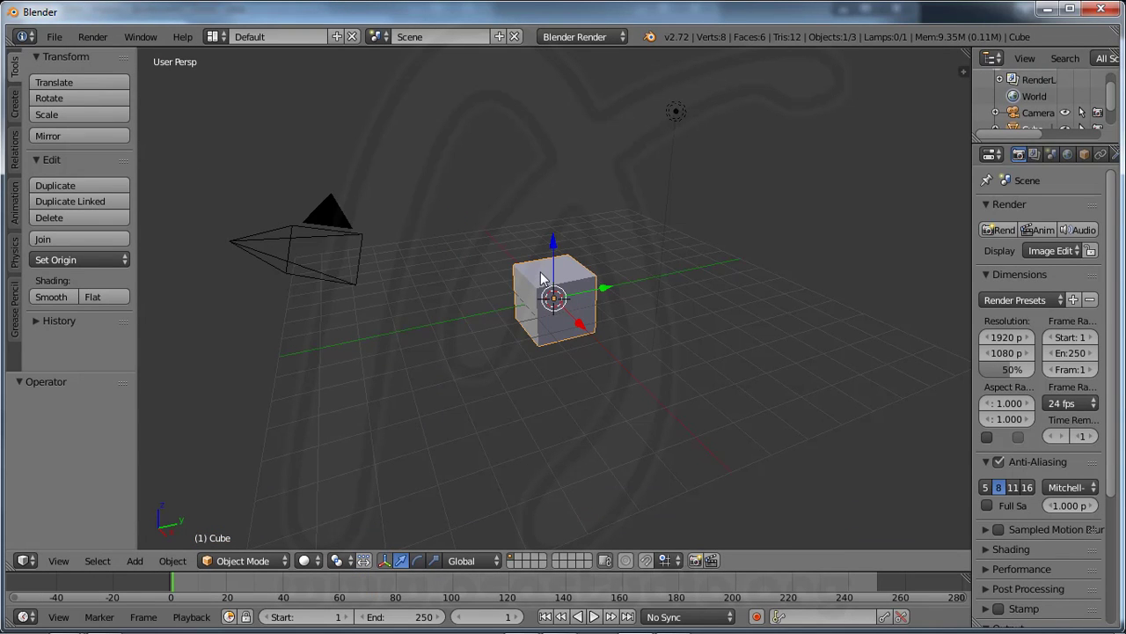
# Delete the default cube and add a mesh plane at the scene origin
pyautogui.press('x')
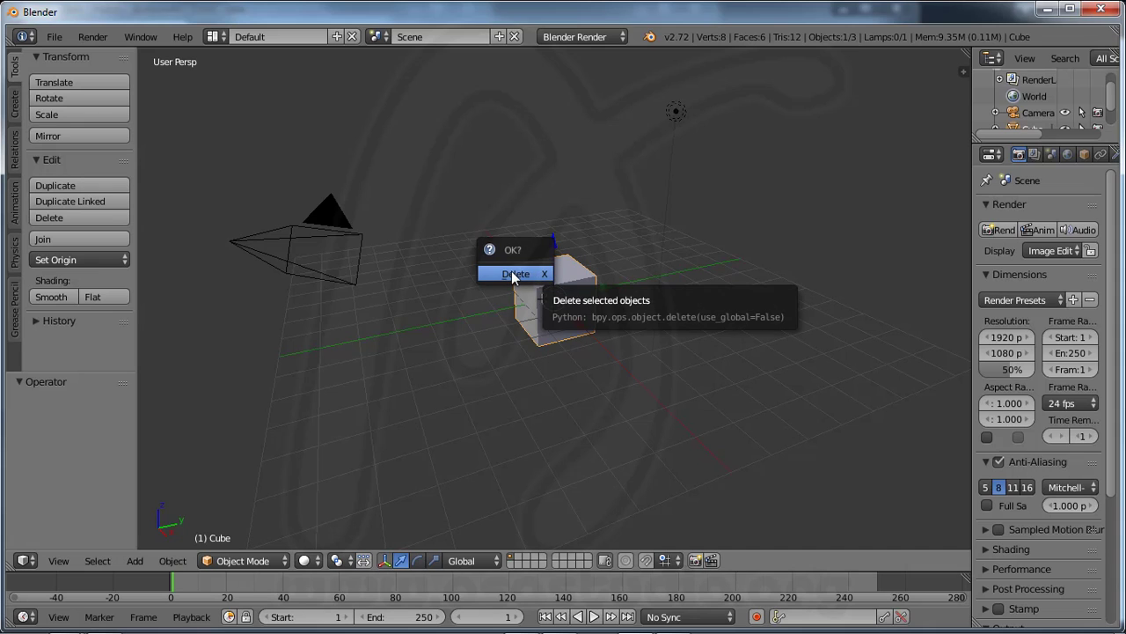
pyautogui.click(514, 274)
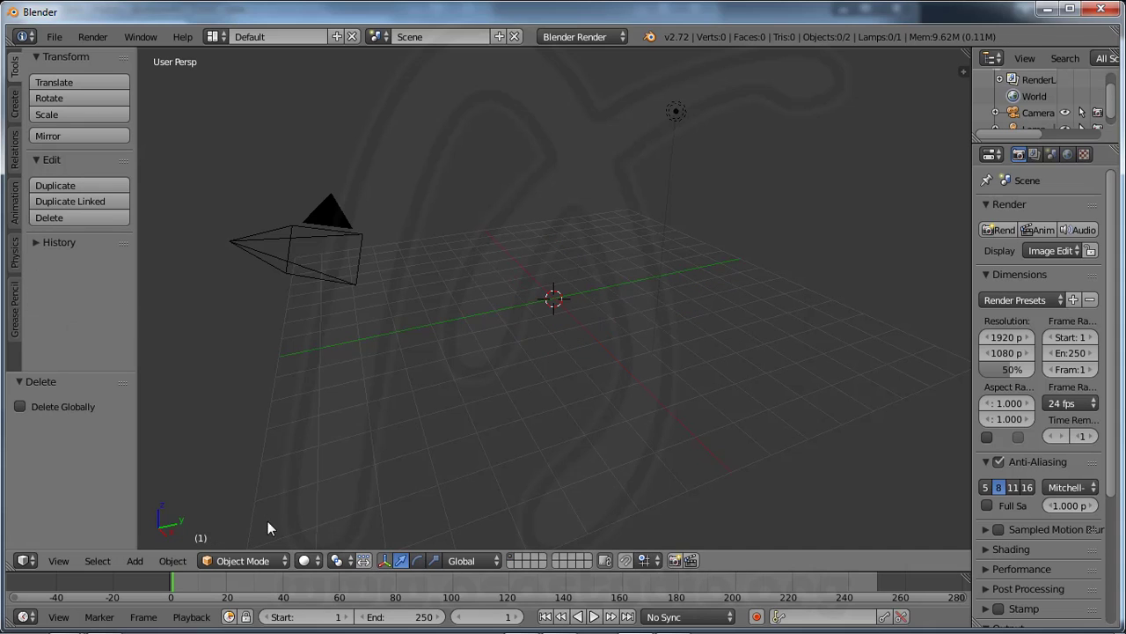
pyautogui.click(136, 563)
pyautogui.moveTo(153, 544)
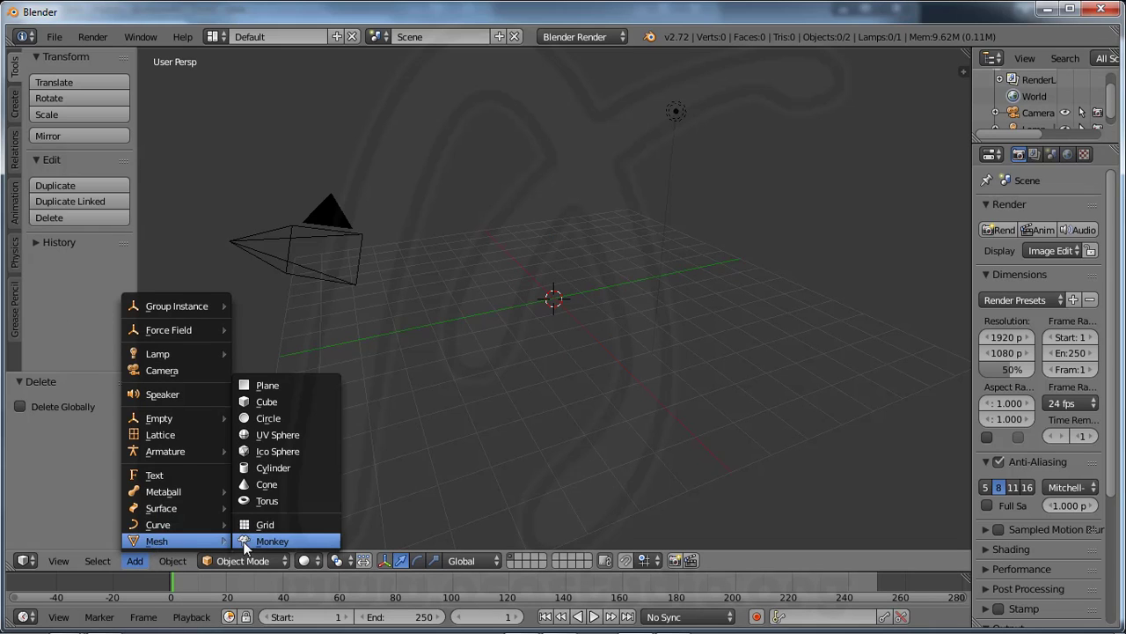
pyautogui.click(283, 386)
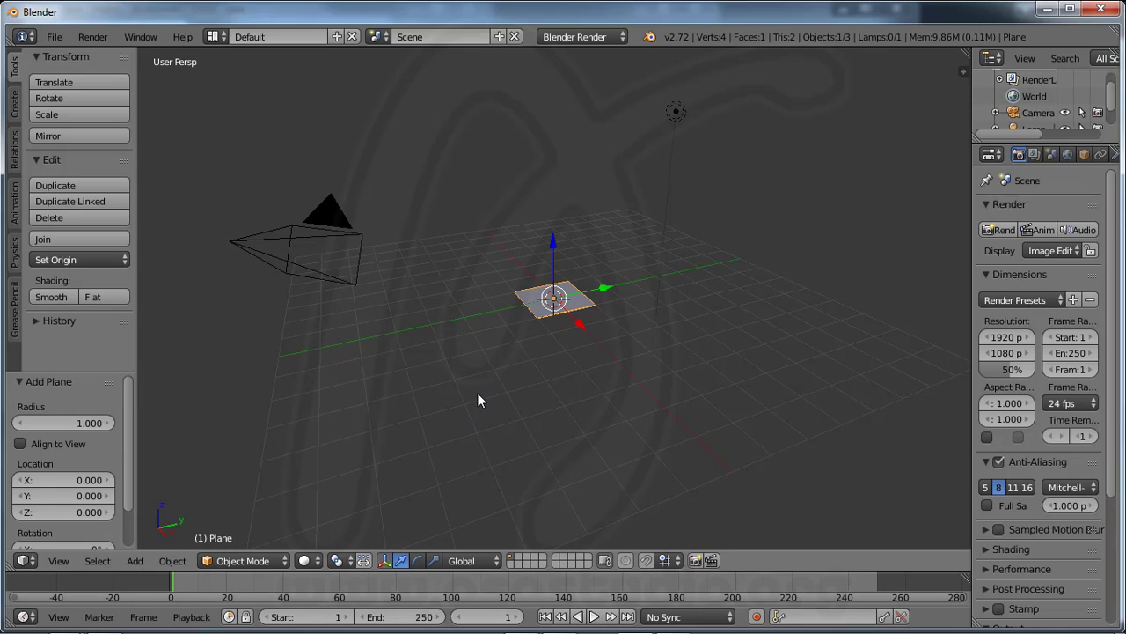
# Show the Blender 2.72 splash screen from Help, then dismiss it
pyautogui.click(182, 37)
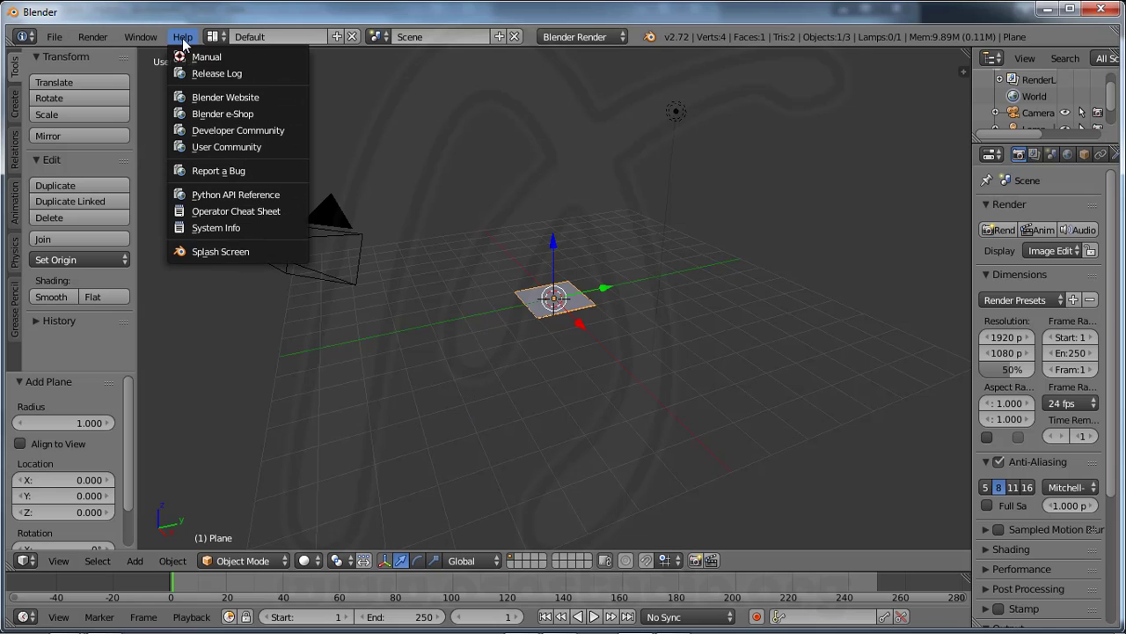
pyautogui.click(211, 252)
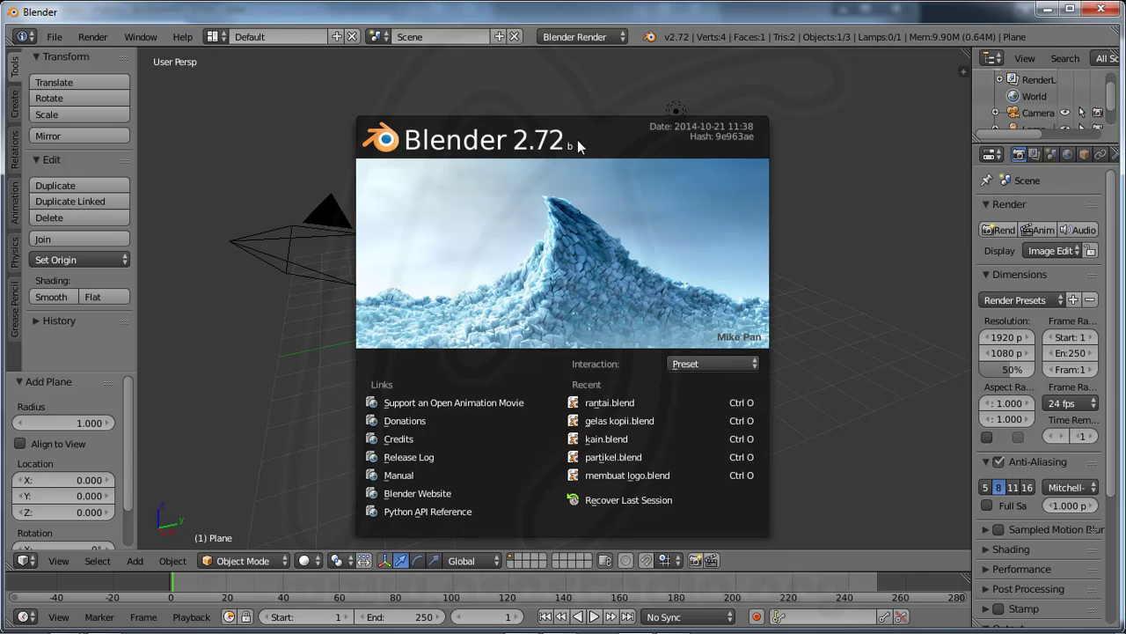
pyautogui.click(536, 305)
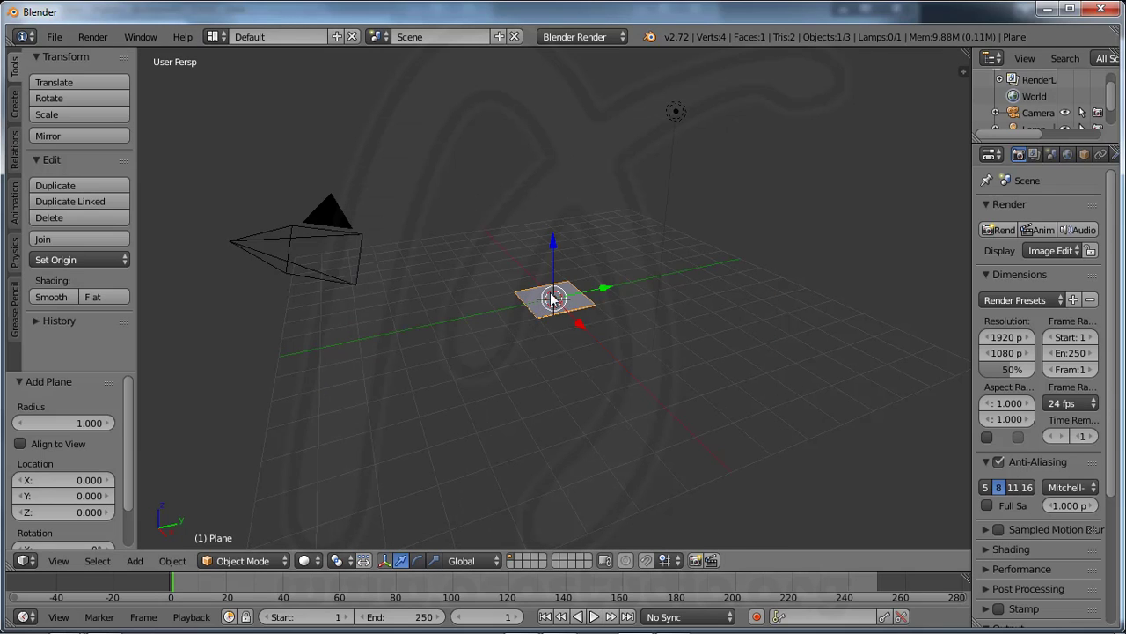
# In Edit Mode, subdivide the plane with one cut into four faces, then return to Object Mode
pyautogui.scroll(8, 552, 300)
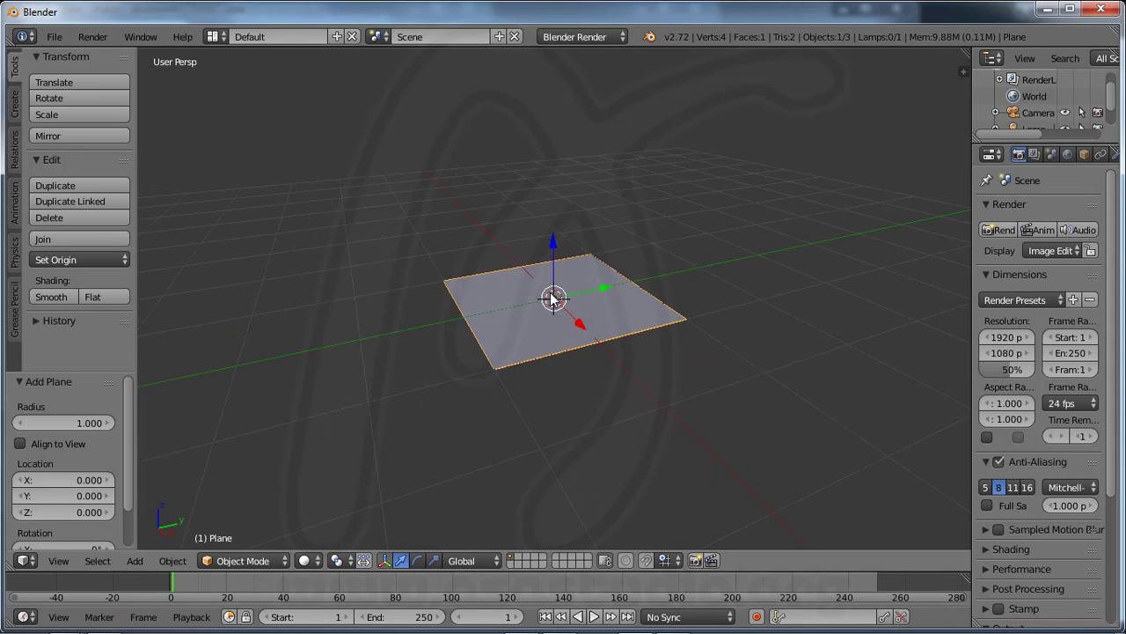
pyautogui.click(264, 560)
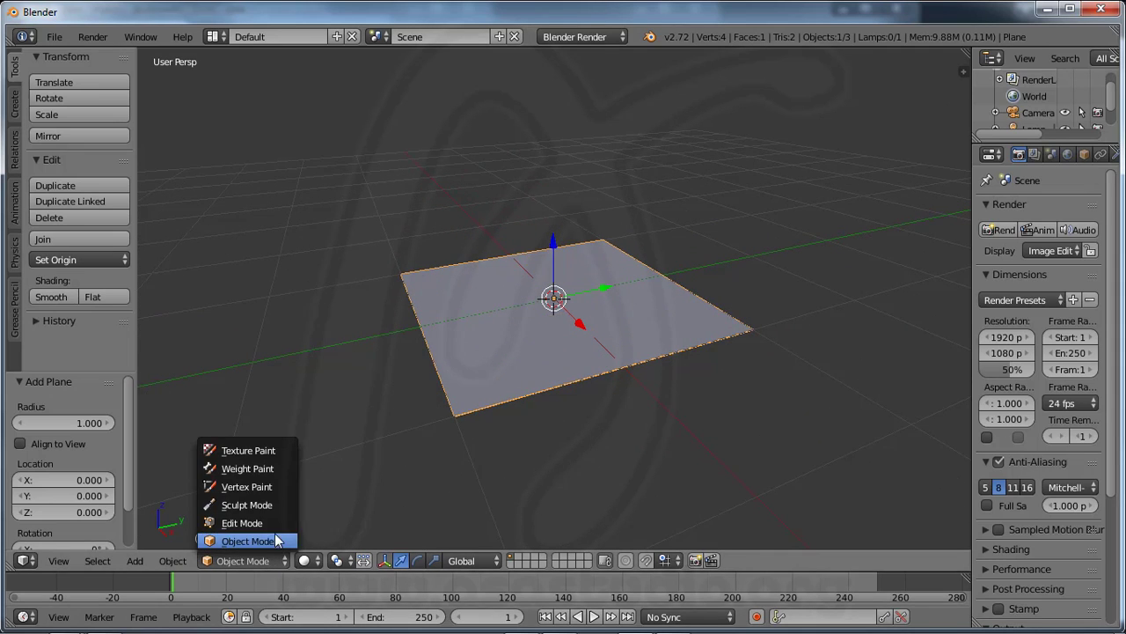
pyautogui.click(277, 525)
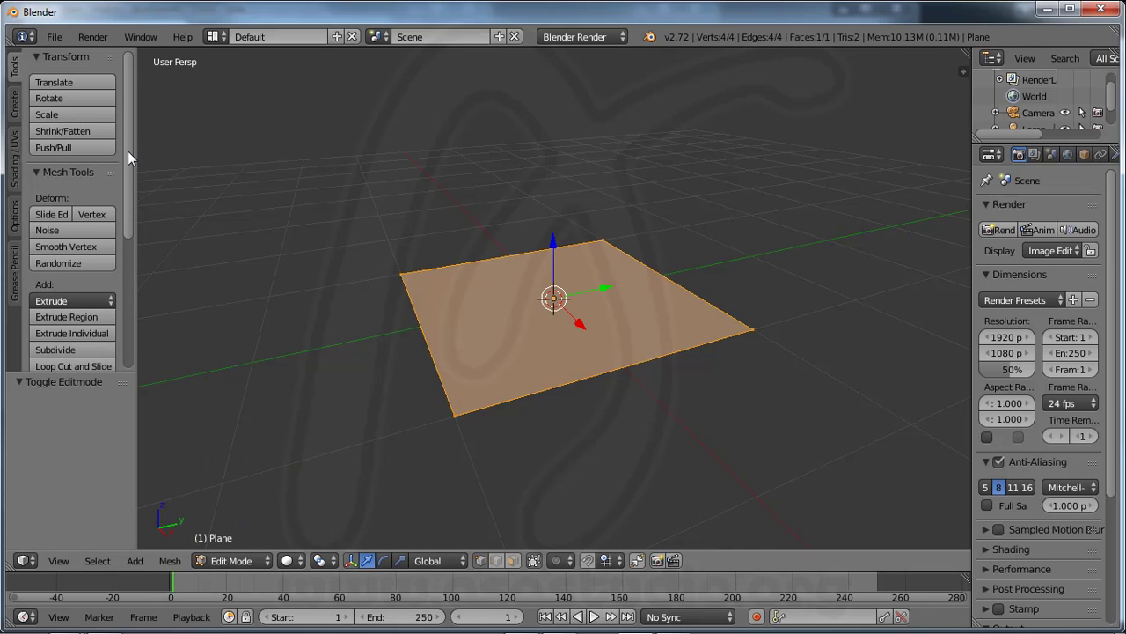
pyautogui.scroll(-5, 132, 185)
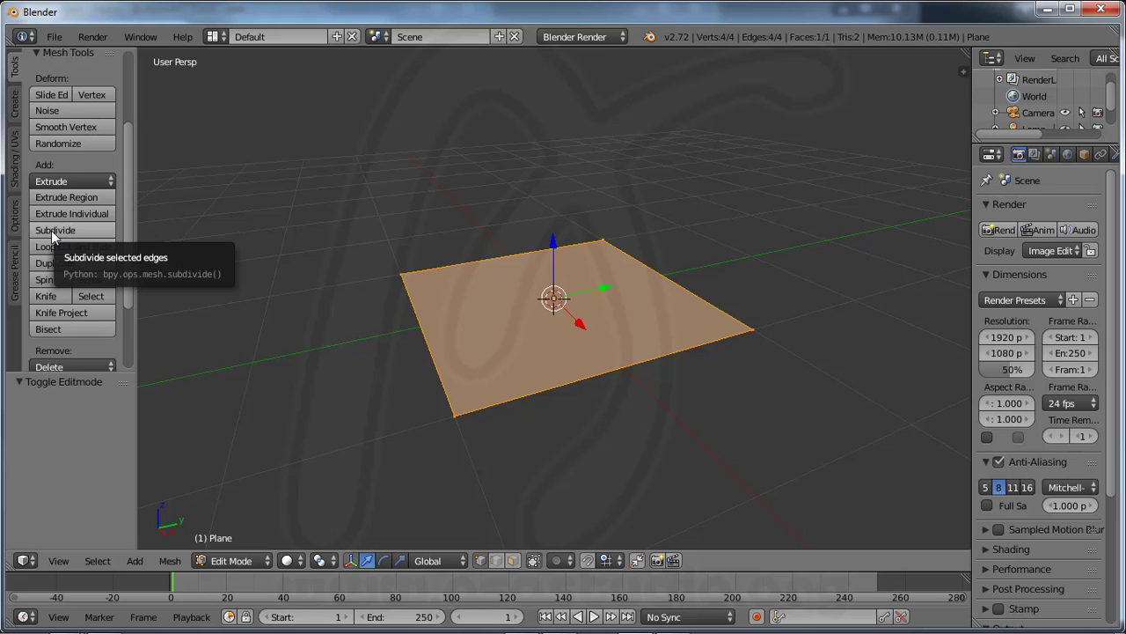
pyautogui.click(53, 231)
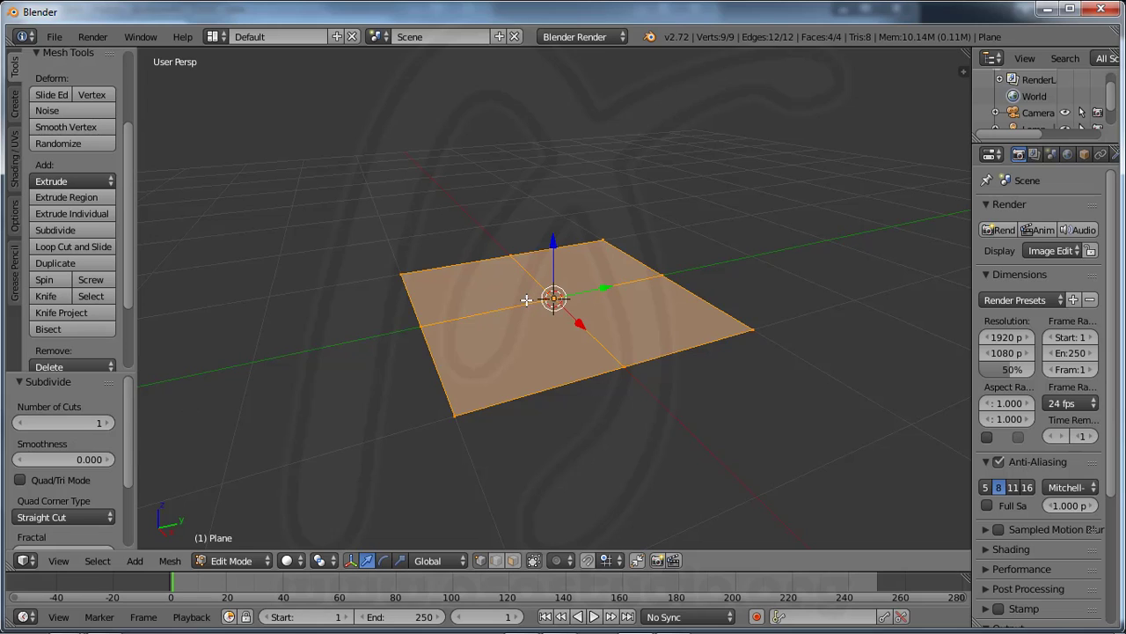
pyautogui.click(290, 561)
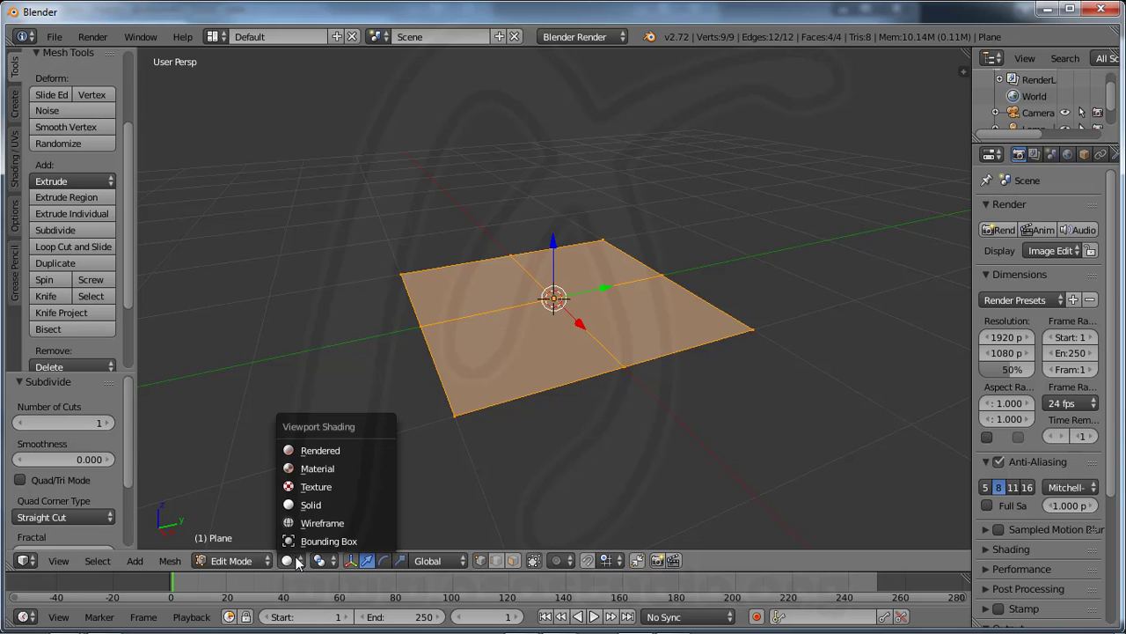
pyautogui.click(252, 560)
pyautogui.click(252, 540)
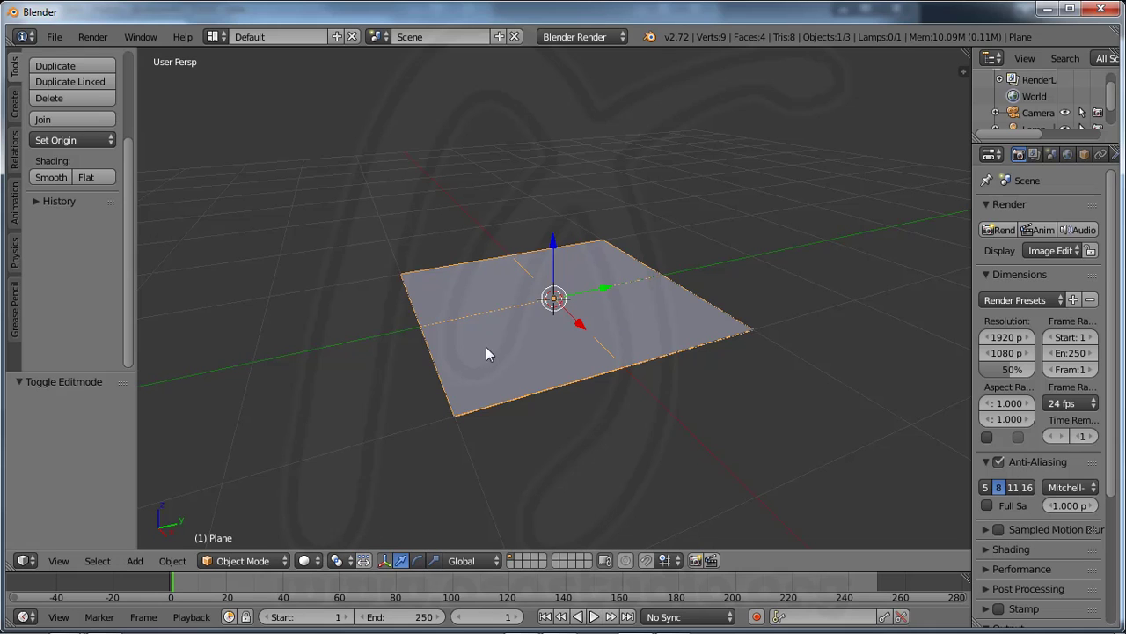
# Scale the plane uniformly by 8.070 into a large floor and widen the Properties editor
pyautogui.click(434, 560)
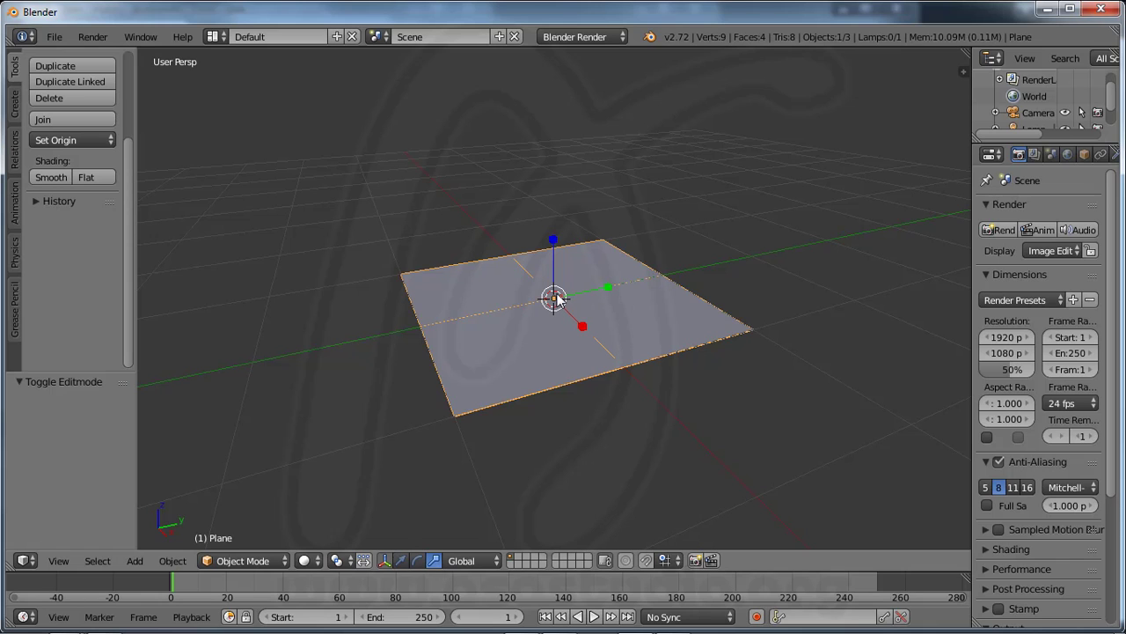
pyautogui.moveTo(555, 300); pyautogui.dragTo(585, 274)
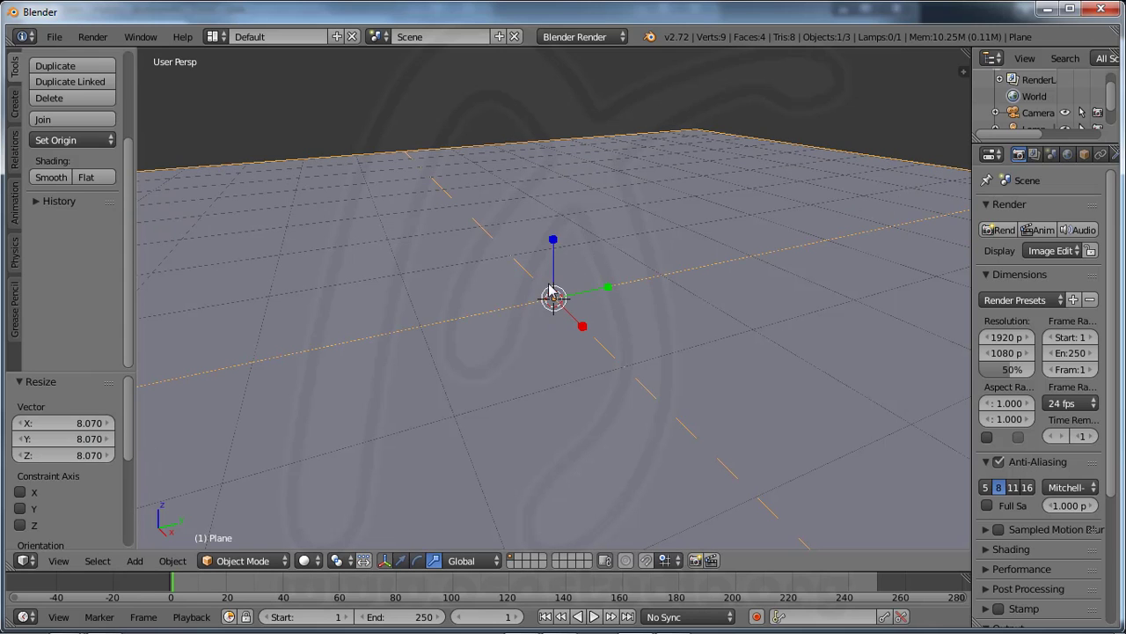
pyautogui.scroll(-1, 546, 278)
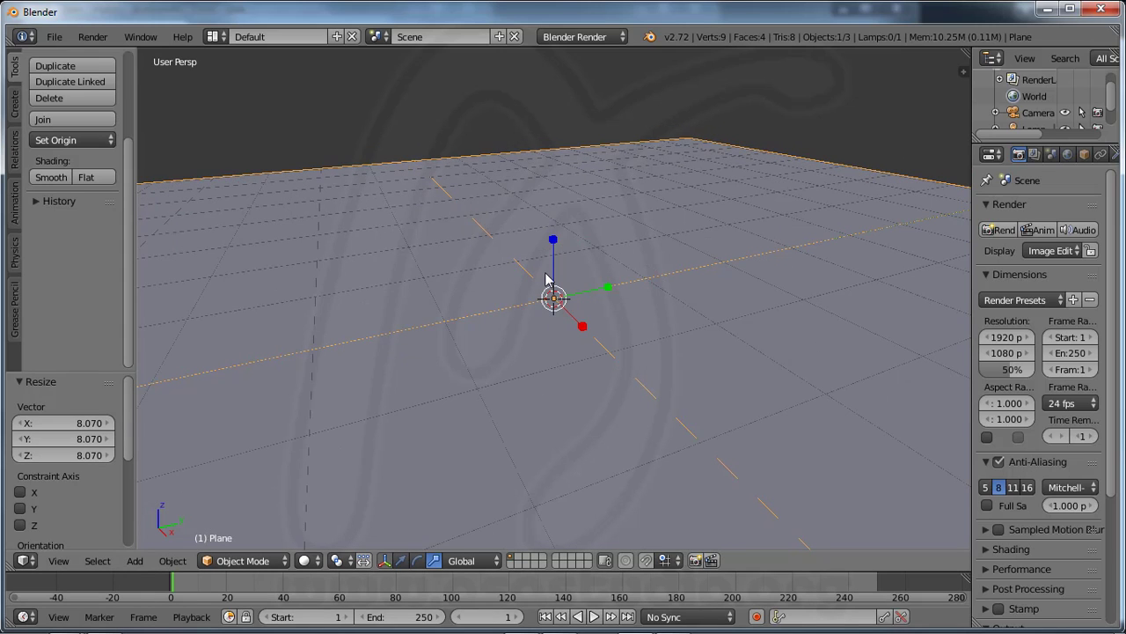
pyautogui.scroll(-2, 545, 278)
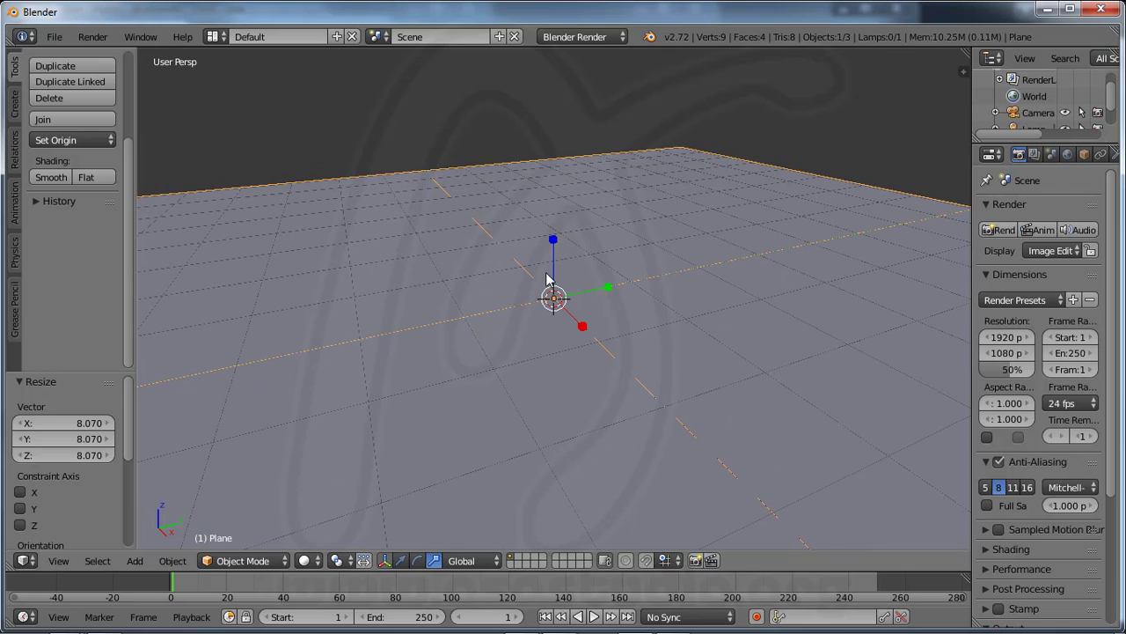
pyautogui.scroll(-2, 546, 278)
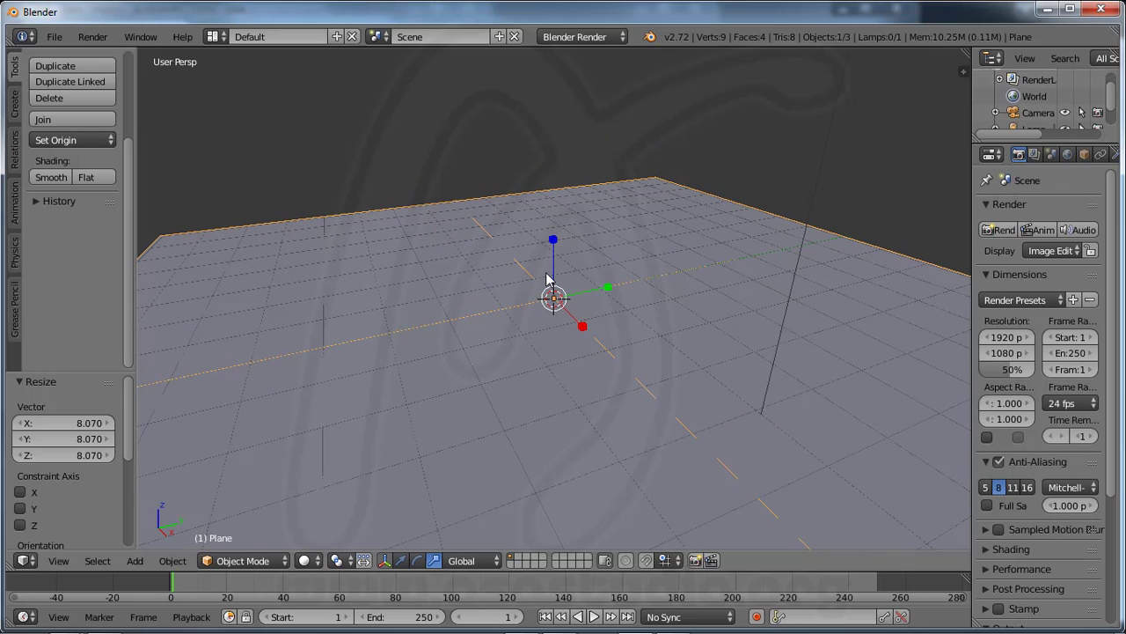
pyautogui.moveTo(972, 204); pyautogui.dragTo(861, 204)
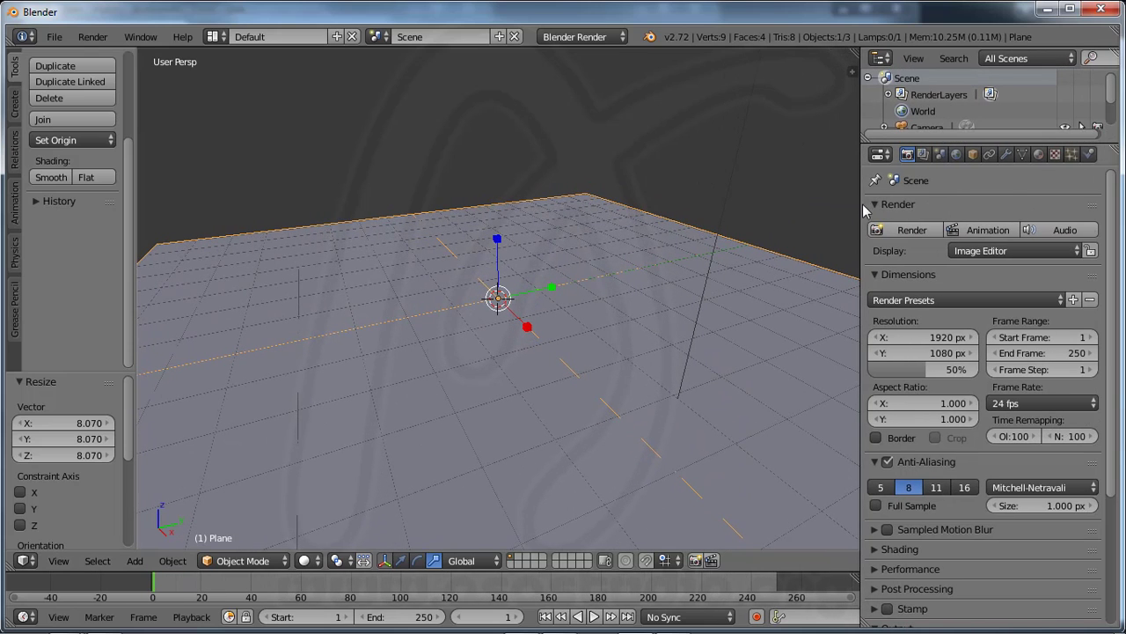
# Give the plane a new material, Material.001, with a blue diffuse colour
pyautogui.click(1039, 155)
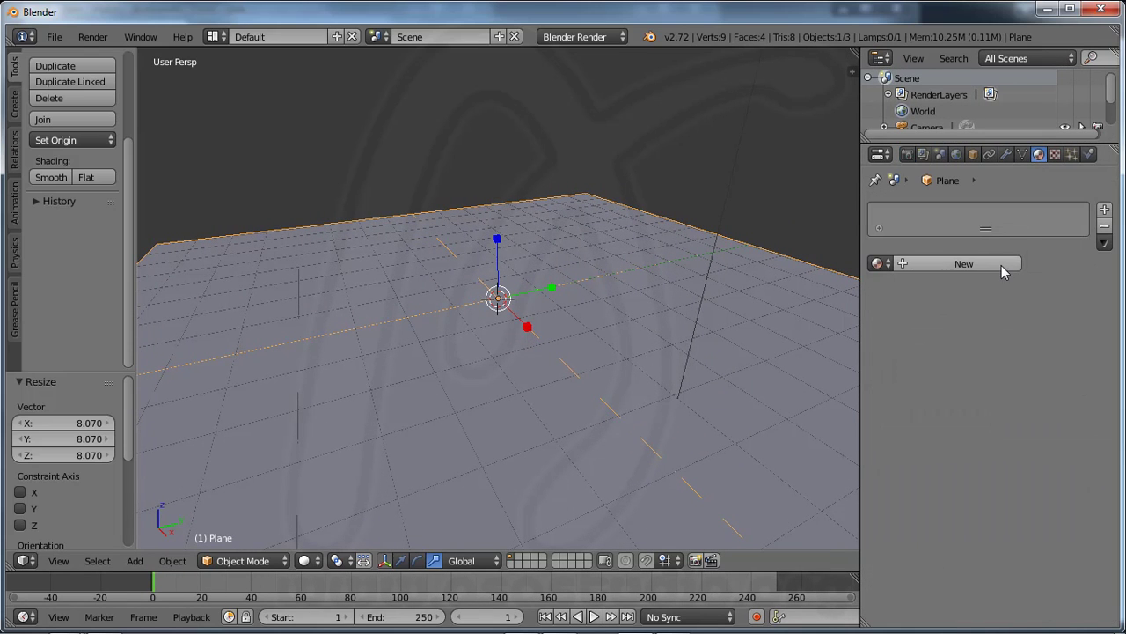
pyautogui.click(950, 264)
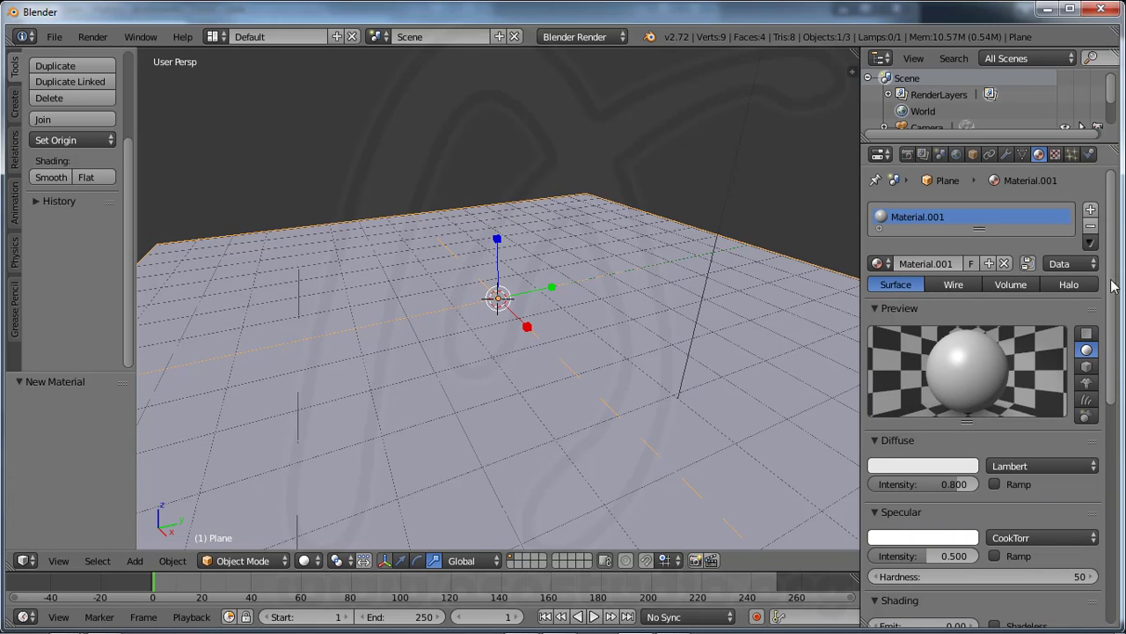
pyautogui.scroll(-5, 1056, 354)
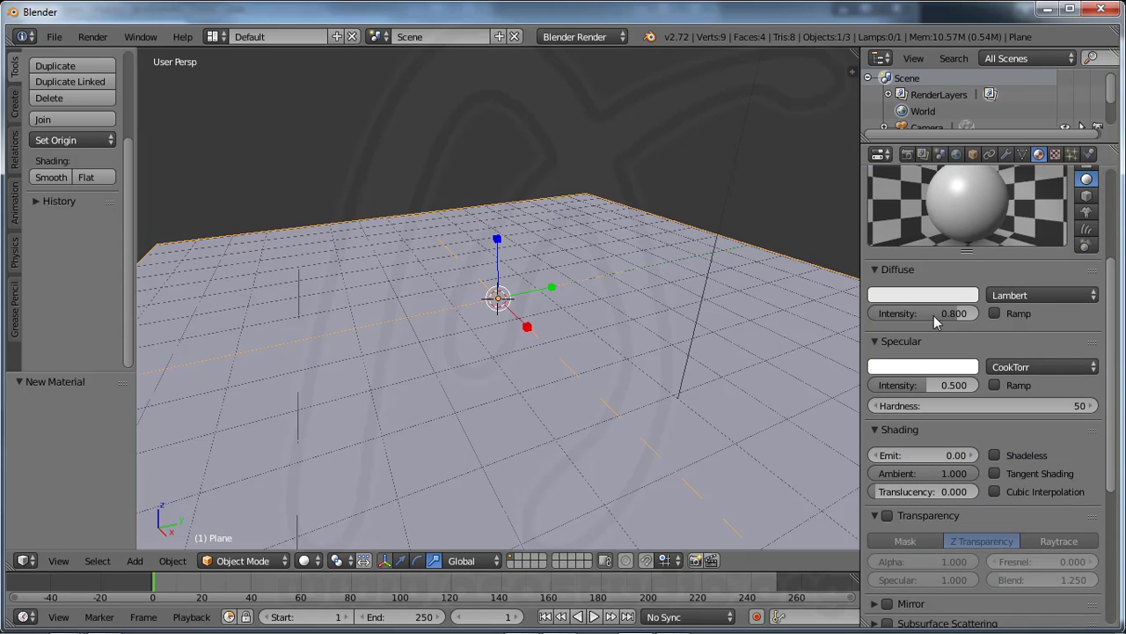
pyautogui.click(903, 295)
pyautogui.moveTo(892, 134); pyautogui.dragTo(908, 106)
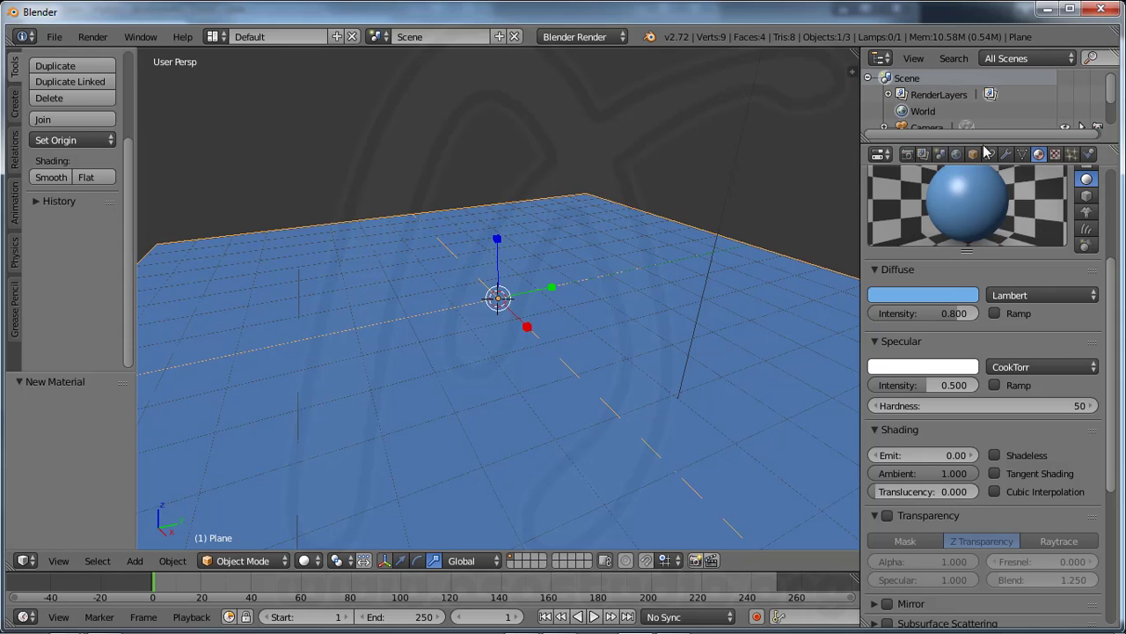
pyautogui.click(907, 155)
# Render the blue floor at 50% of 1920×1080, then switch the area back to the 3D View
pyautogui.click(901, 234)
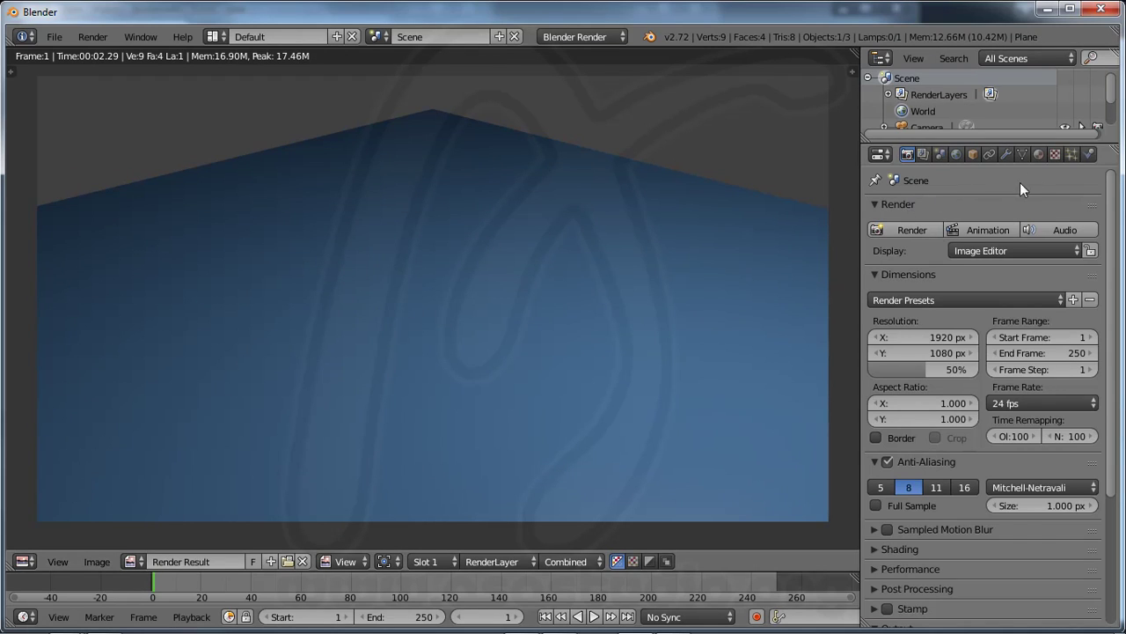
pyautogui.click(24, 562)
pyautogui.click(33, 542)
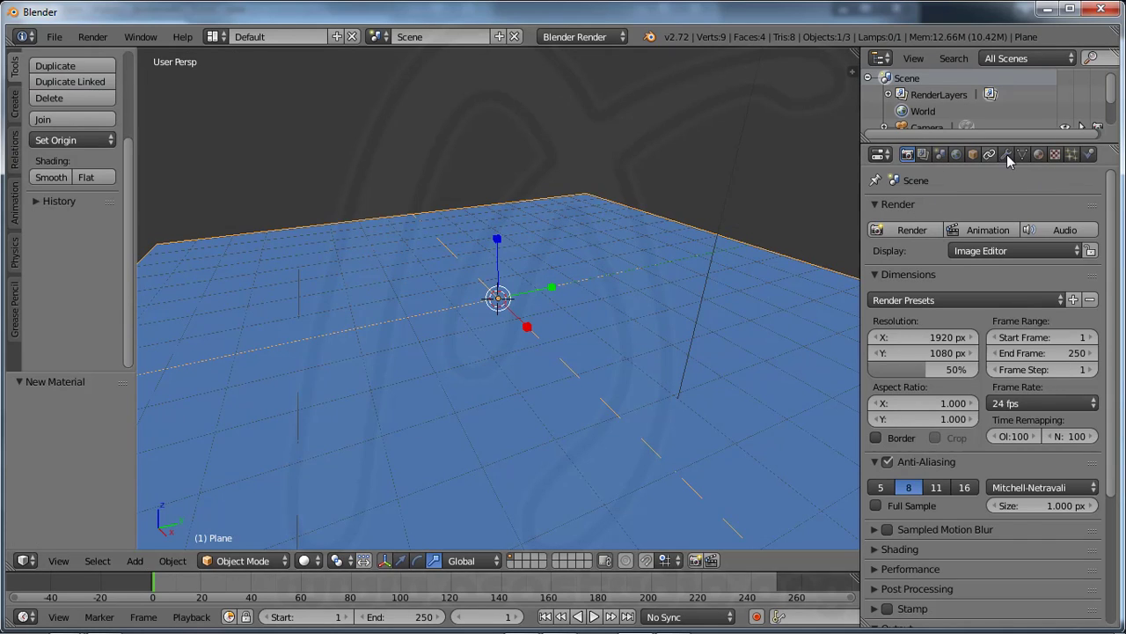
# With the plane's material settings shown, switch the render engine to Cycles Render
pyautogui.click(1040, 156)
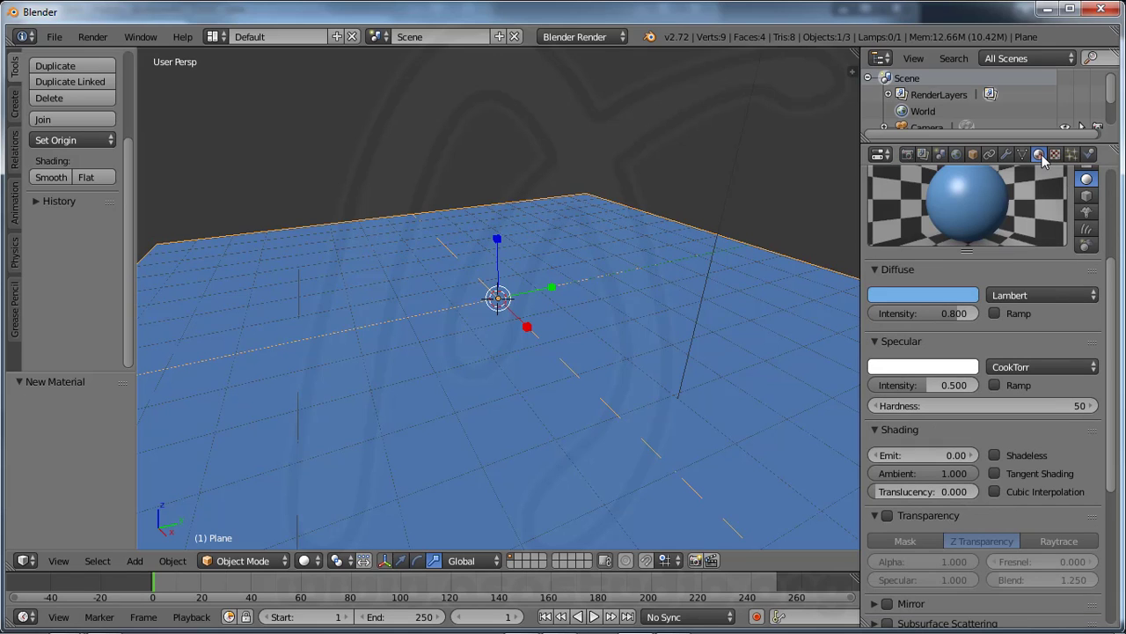
pyautogui.moveTo(1116, 306); pyautogui.dragTo(1119, 197)
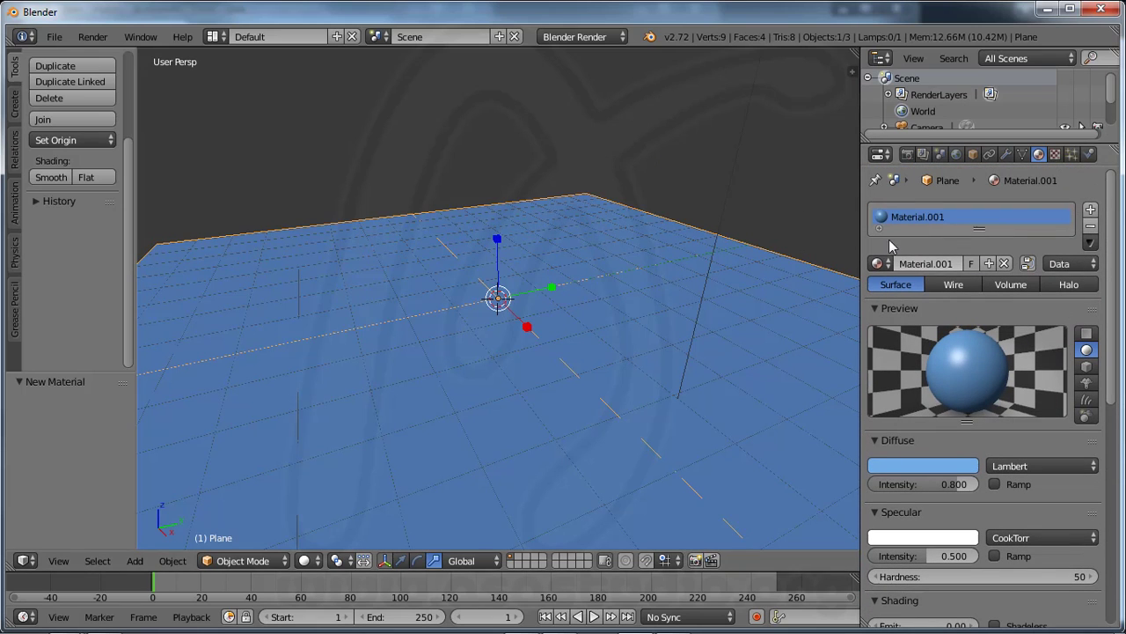
pyautogui.click(615, 37)
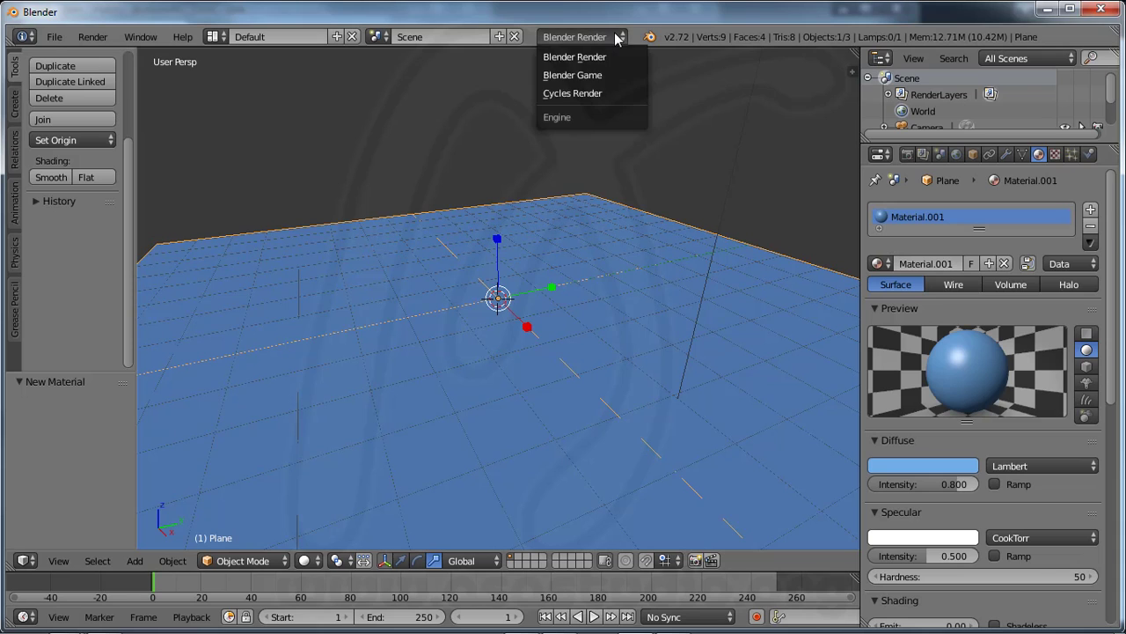
pyautogui.click(606, 93)
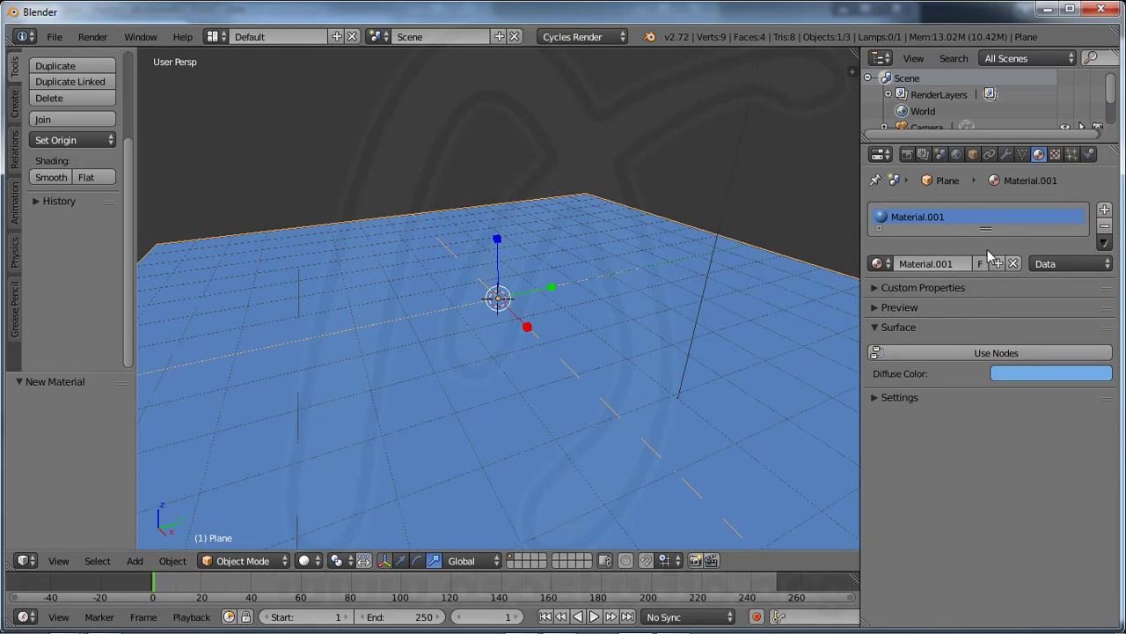
# Enable nodes on Material.001, set the Diffuse BSDF colour to white, and feed it from an Image Texture
pyautogui.click(987, 354)
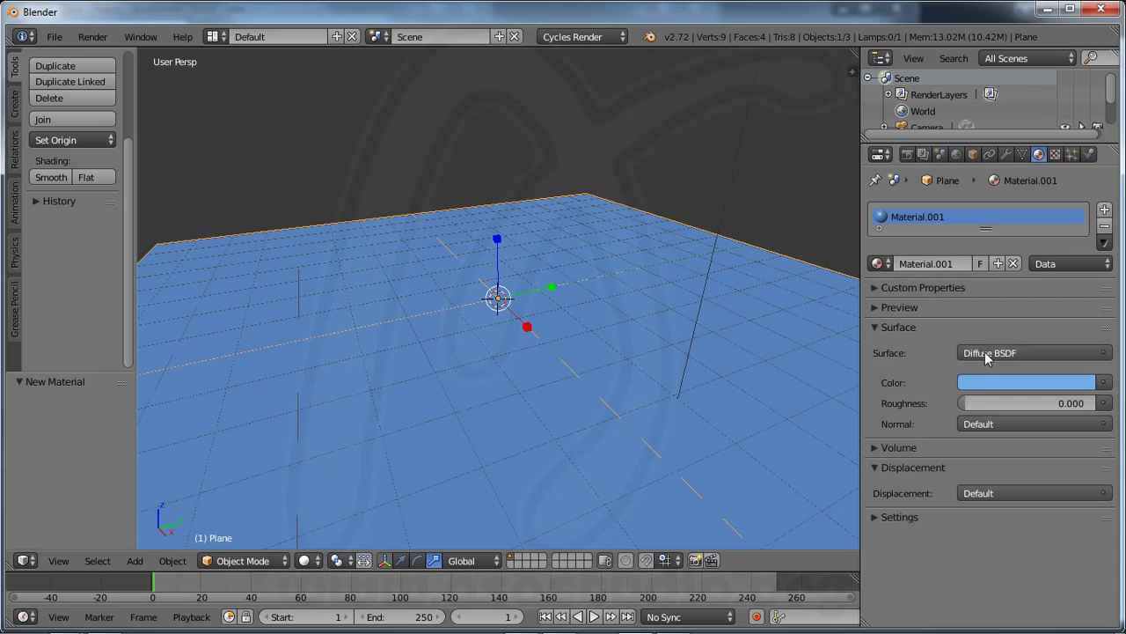
pyautogui.click(1053, 385)
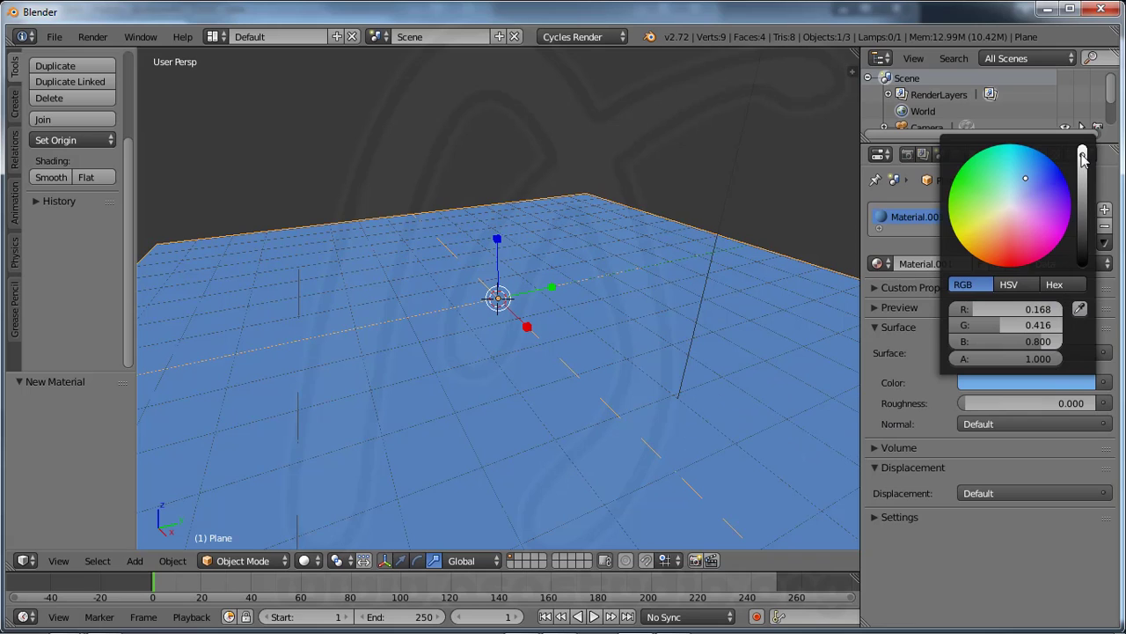
pyautogui.click(1010, 206)
pyautogui.scroll(-2, 1010, 206)
pyautogui.scroll(2, 1009, 206)
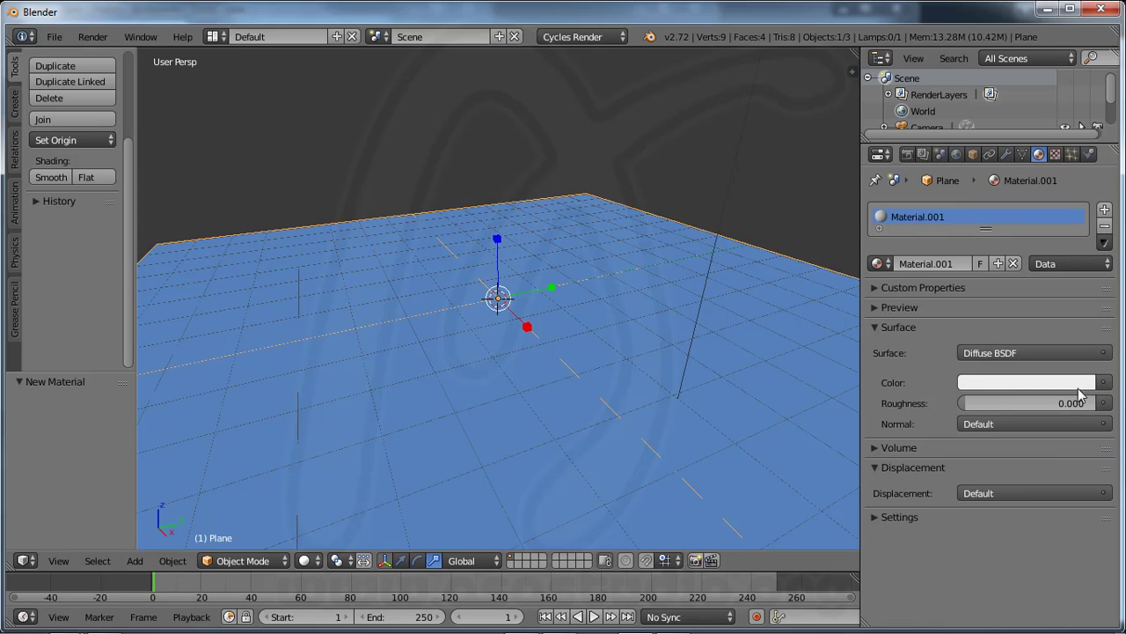
pyautogui.click(1105, 384)
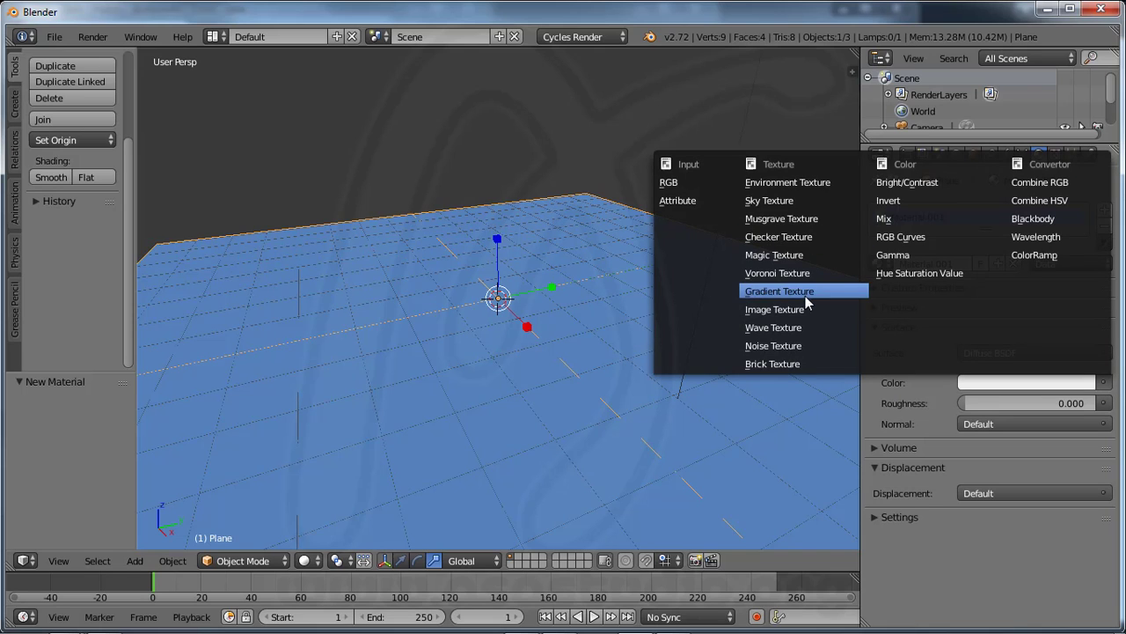
pyautogui.click(774, 310)
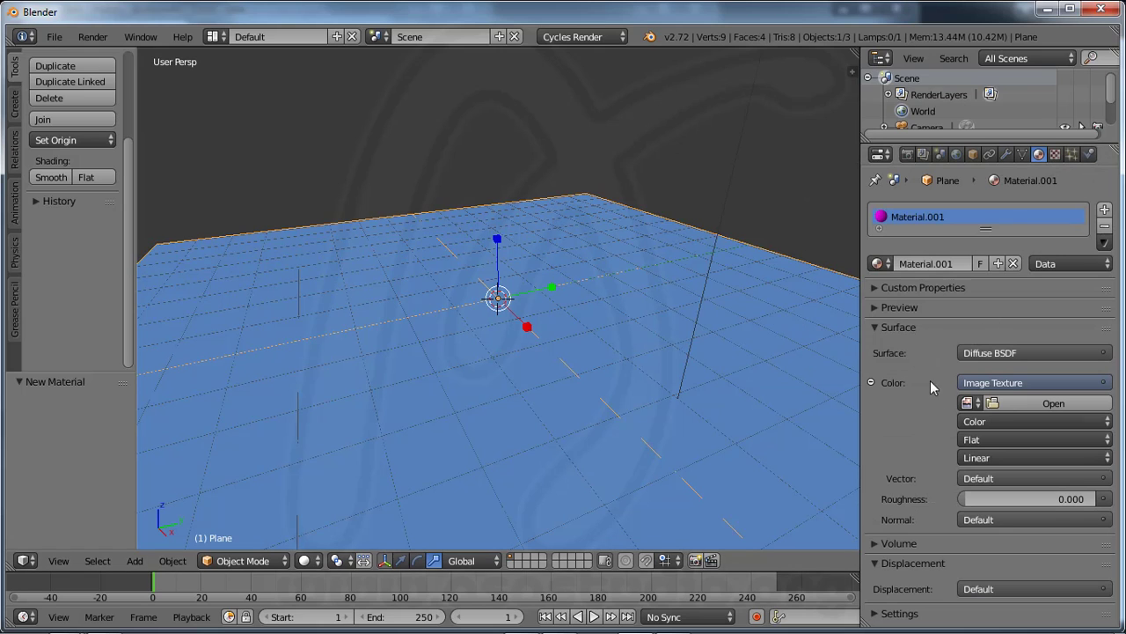
# Load lantai bump.jpg from E:\ASA Studio Tutorial\Blender Tutorial\Gambar into the Image Texture
pyautogui.click(1027, 404)
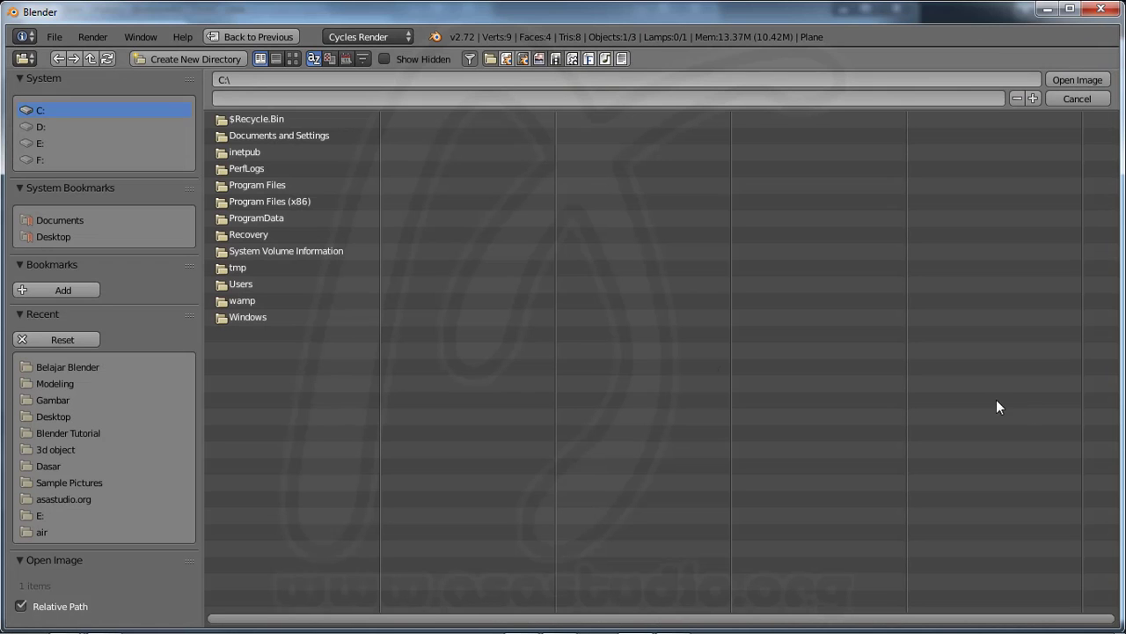
pyautogui.click(38, 143)
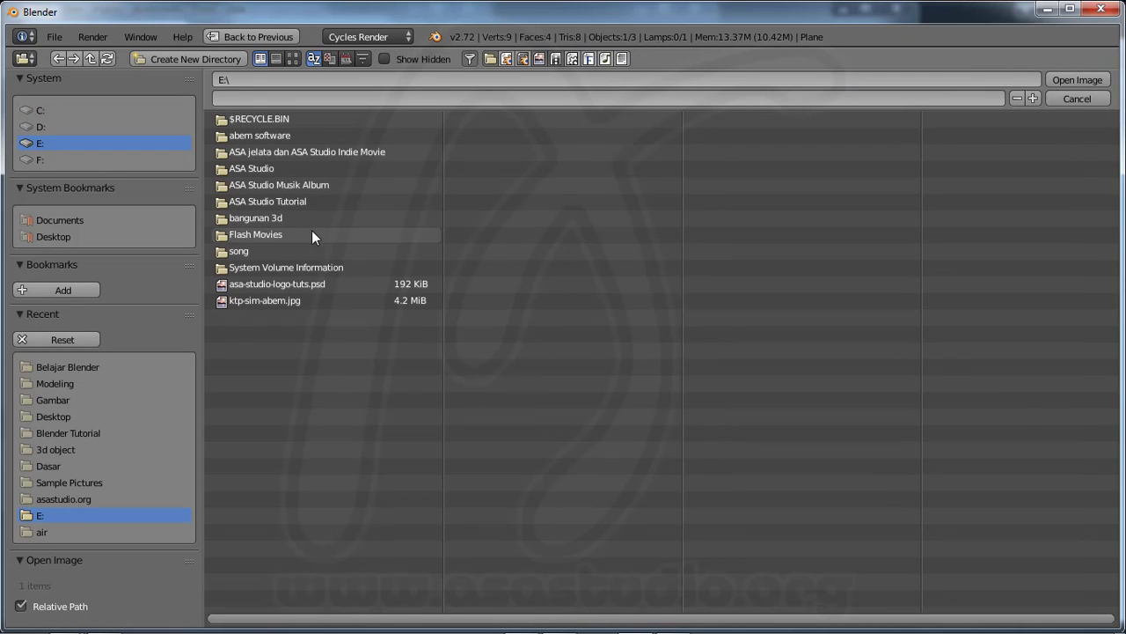
pyautogui.click(257, 201)
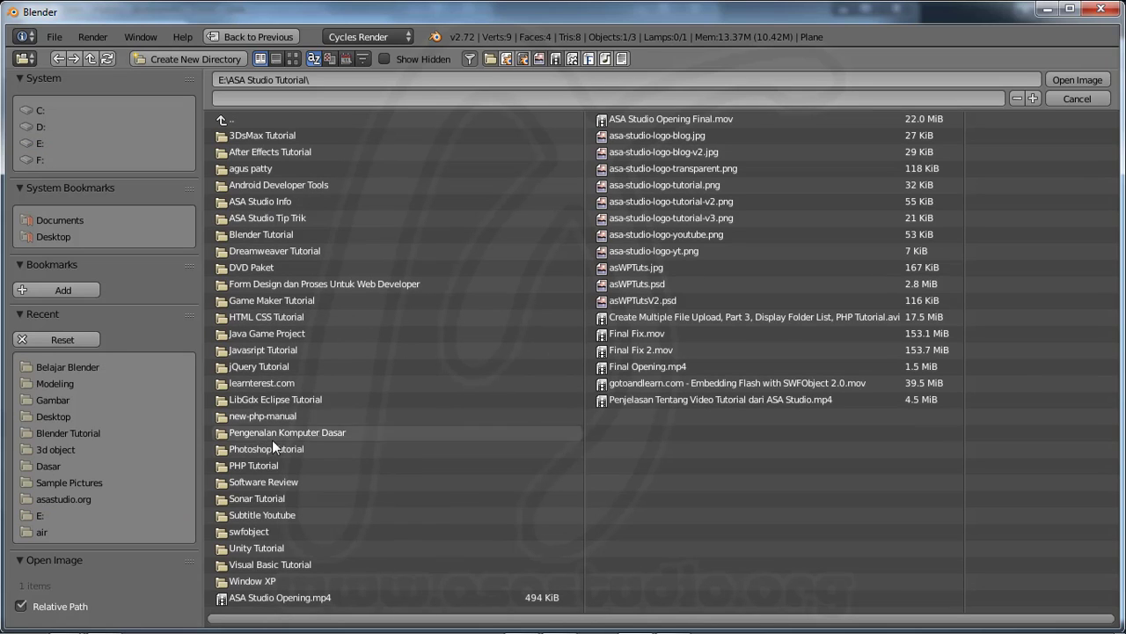
pyautogui.click(246, 234)
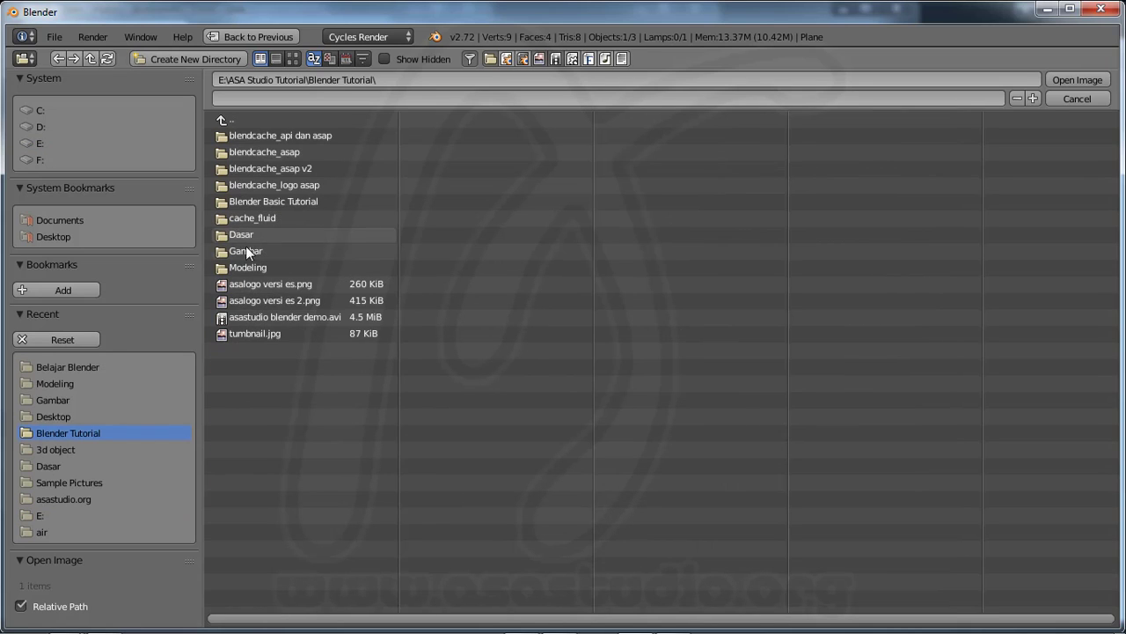
pyautogui.click(245, 251)
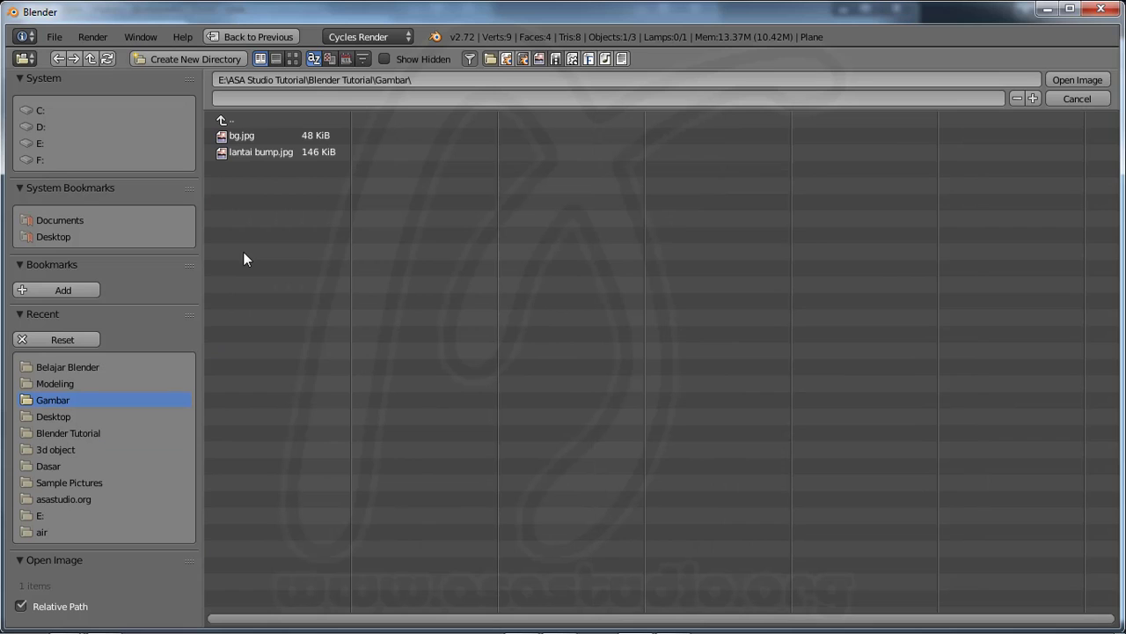
pyautogui.click(247, 153)
pyautogui.click(1085, 79)
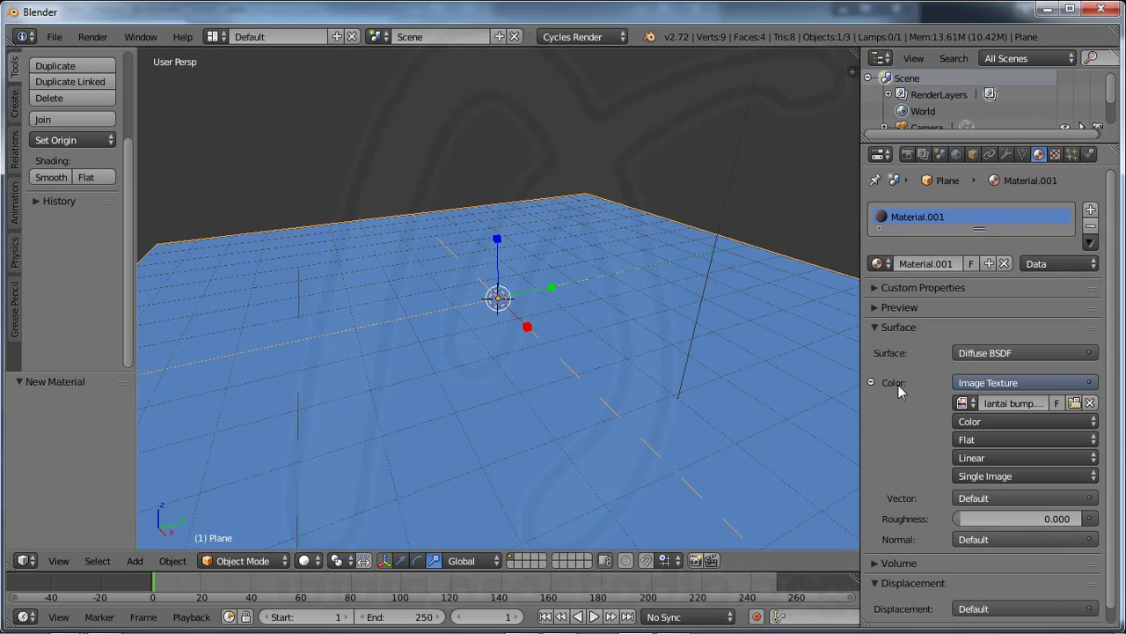
# Render the textured plane with Cycles (F12), then switch the render area back to 3D View
pyautogui.click(907, 155)
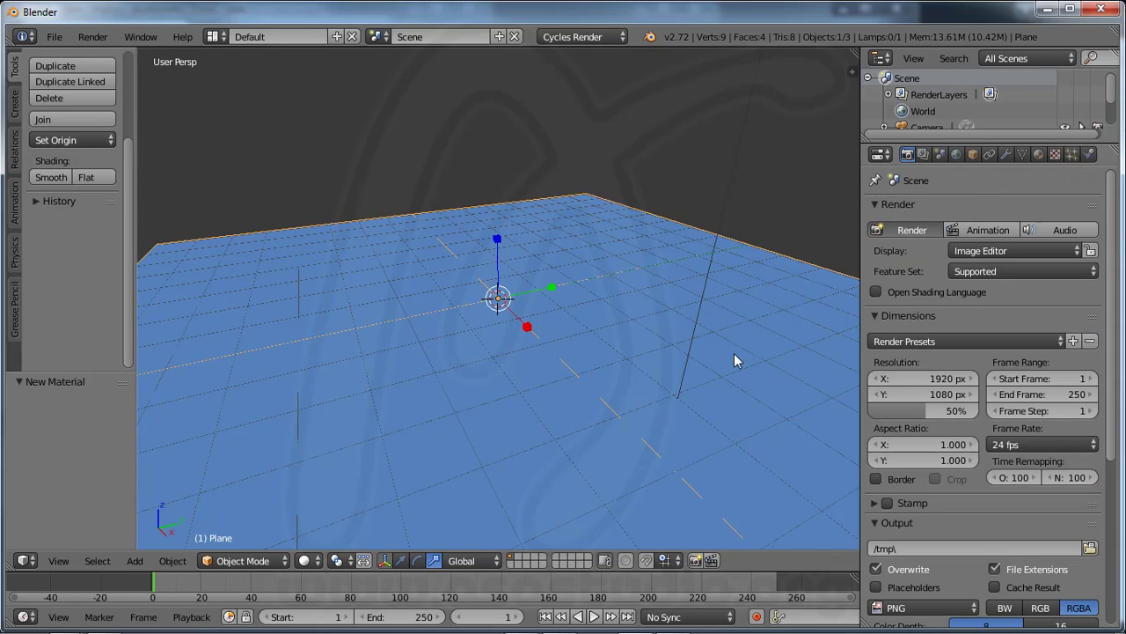
pyautogui.press('F12')
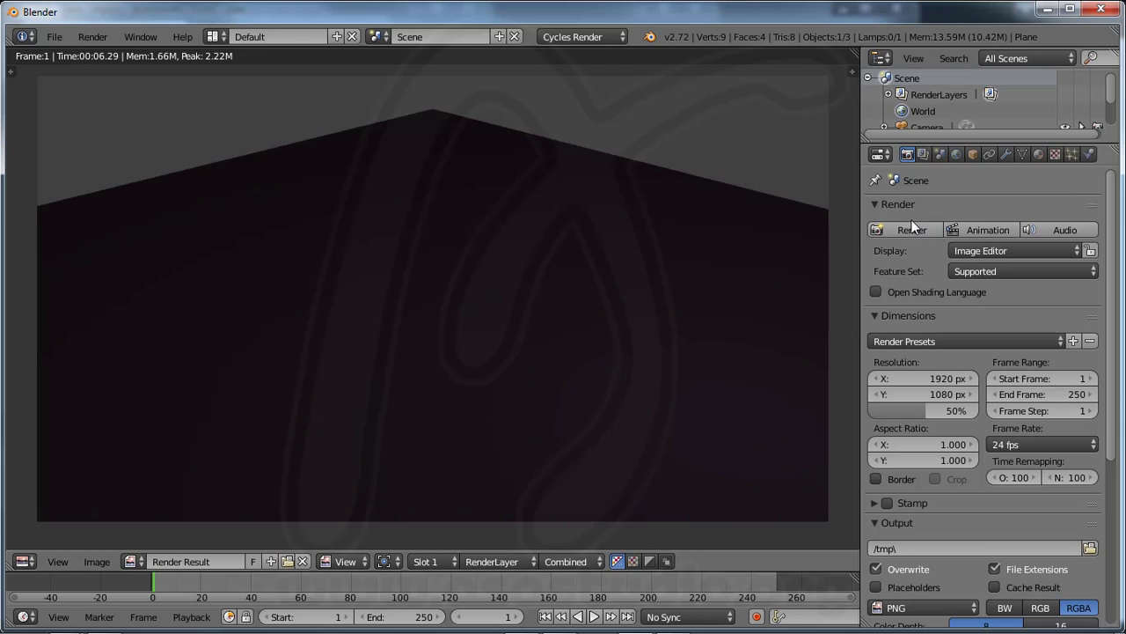
pyautogui.click(24, 561)
pyautogui.click(36, 542)
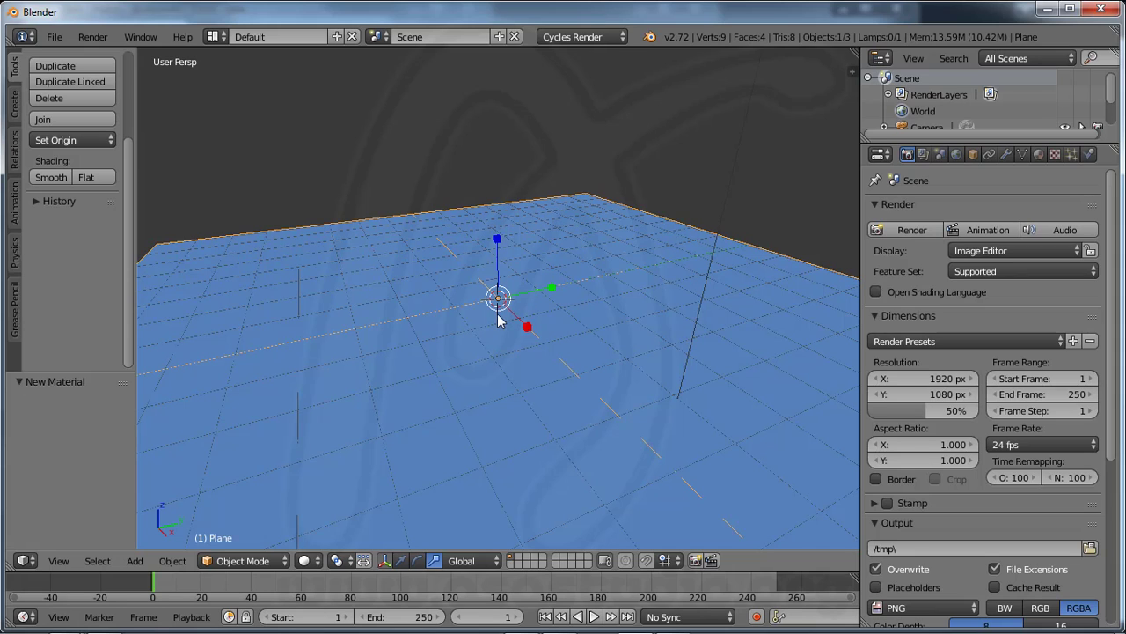
# Switch to the Compositing layout and display lantai bump.jpg in the image editor, zoomed out
pyautogui.click(222, 39)
pyautogui.click(229, 96)
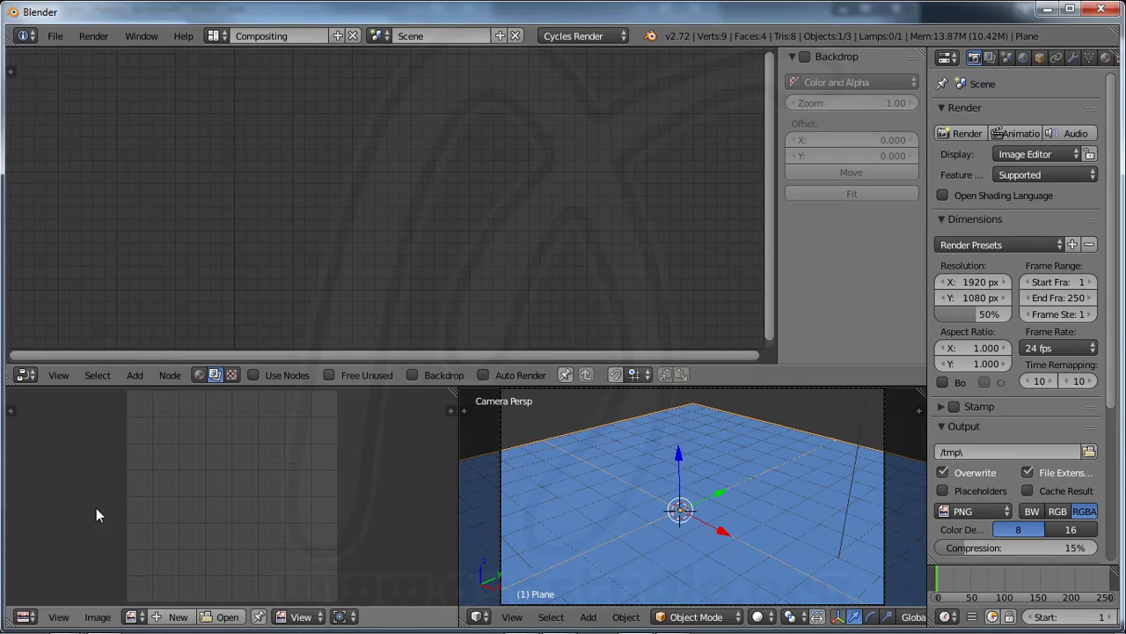
pyautogui.click(134, 616)
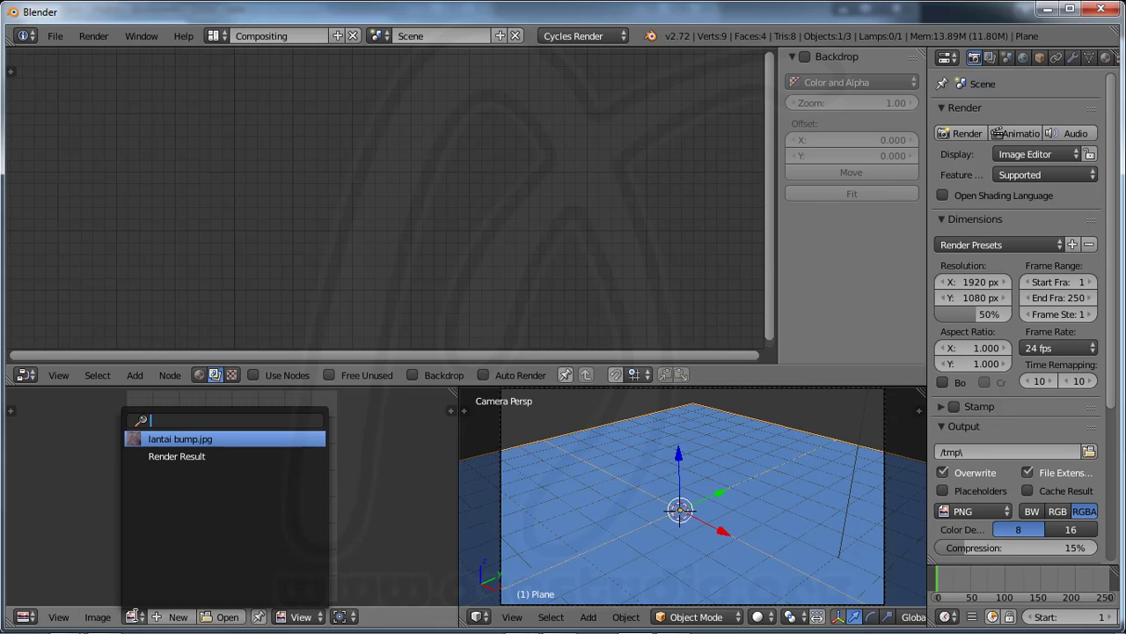
pyautogui.click(168, 439)
pyautogui.scroll(-4, 138, 484)
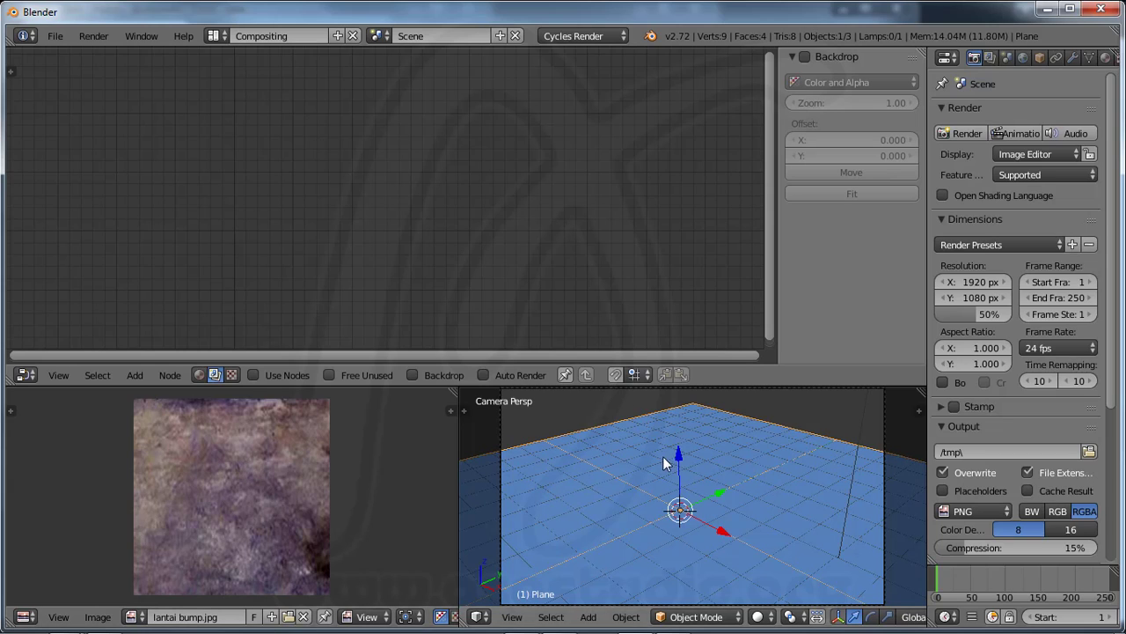
pyautogui.click(699, 616)
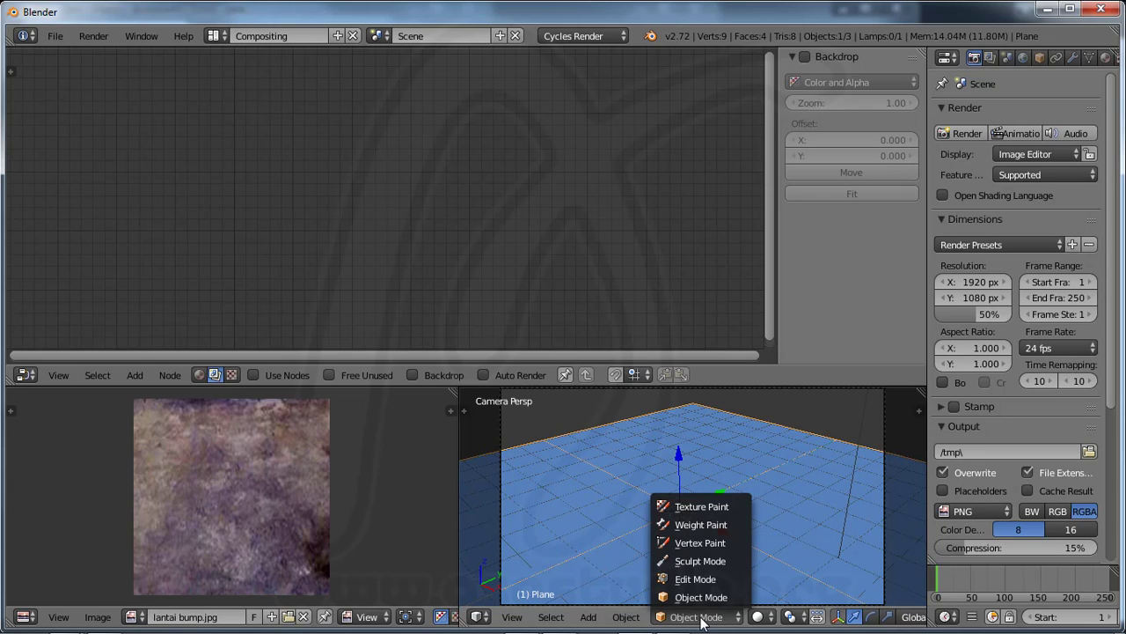
# Enter Edit Mode, select the whole plane, view it from Top, and bring up UV Mapping
pyautogui.click(695, 579)
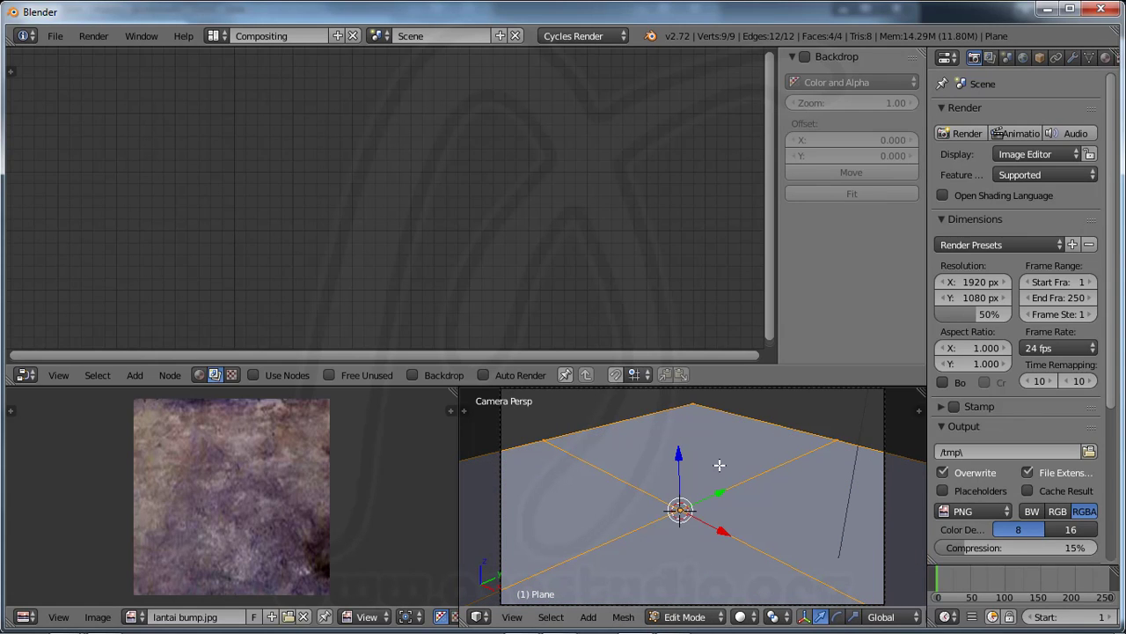
pyautogui.press('a')
pyautogui.press('a')
pyautogui.press('a')
pyautogui.press('a')
pyautogui.click(512, 616)
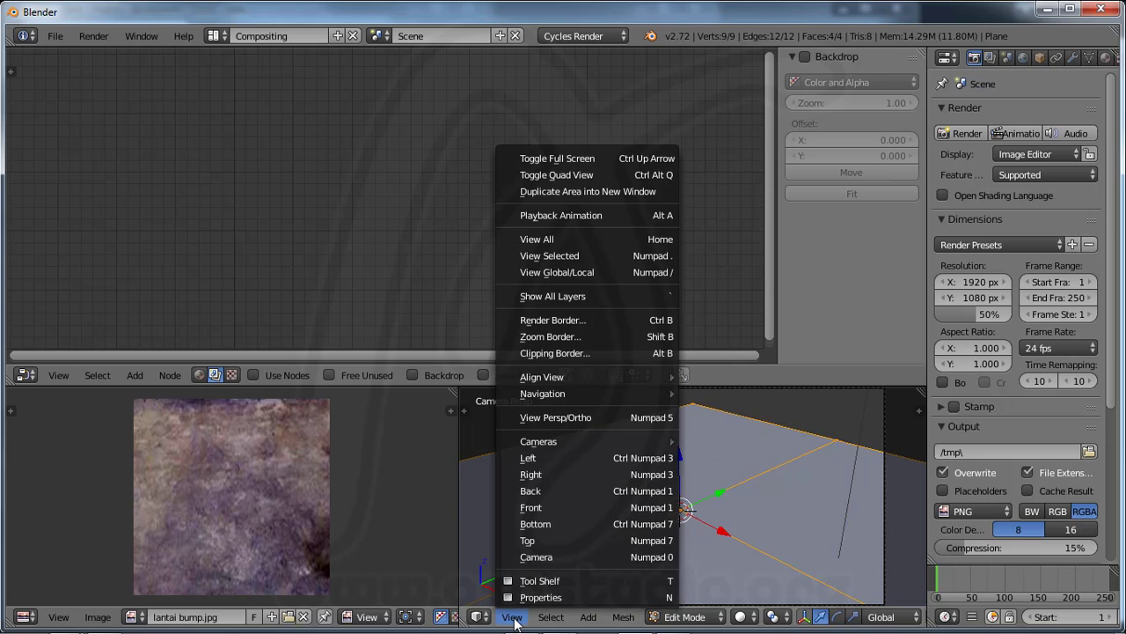
pyautogui.click(528, 540)
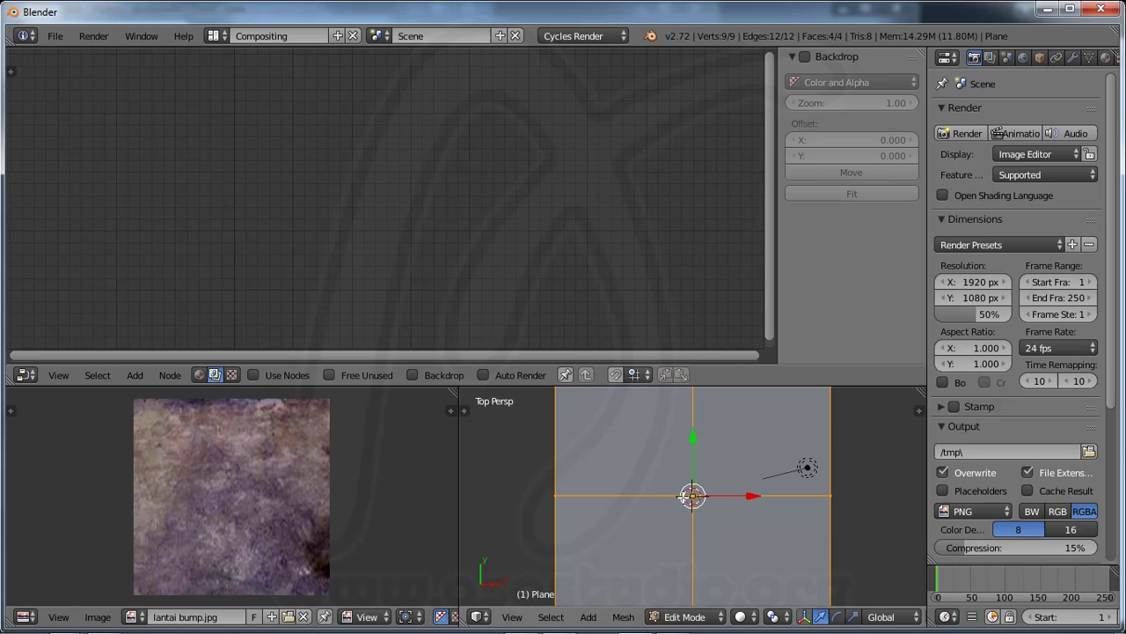
pyautogui.scroll(-2, 681, 468)
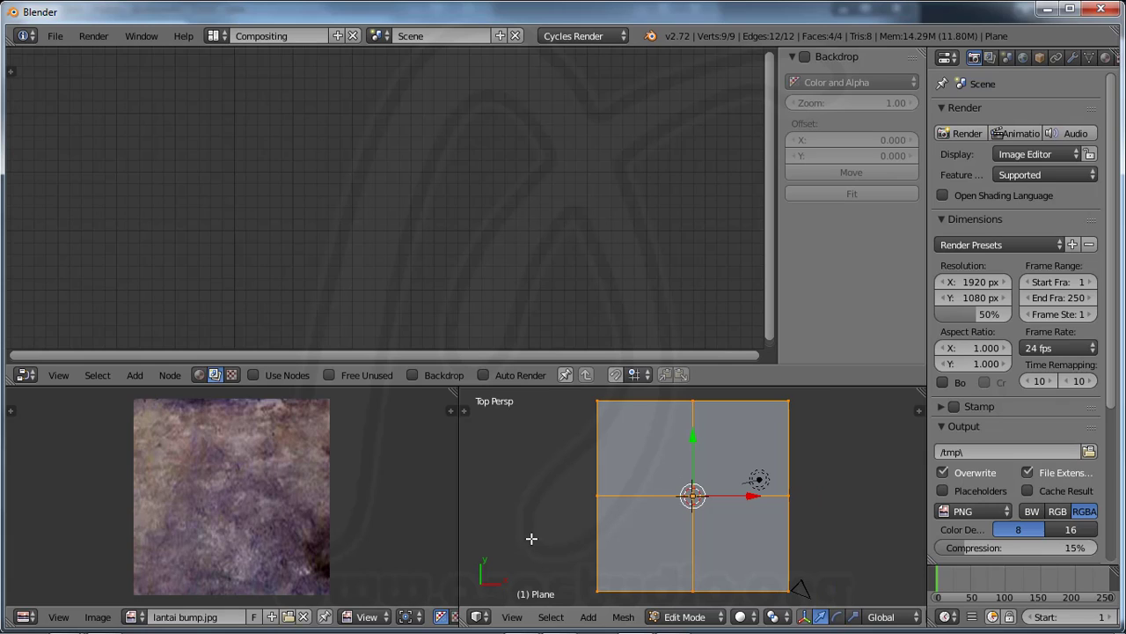
pyautogui.press('u')
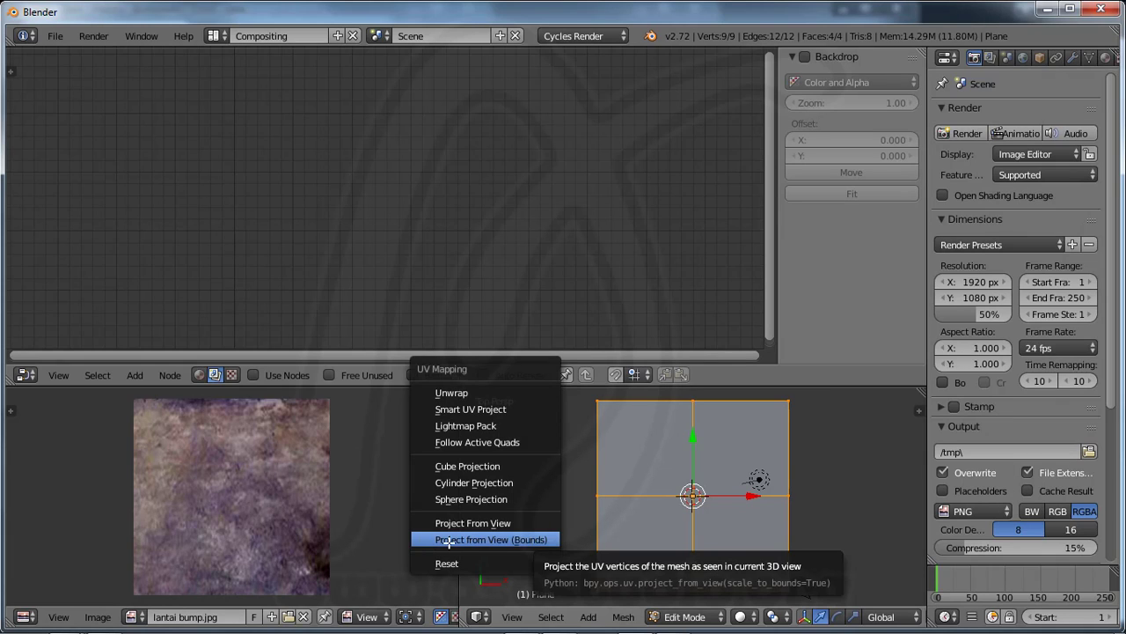
# Project the plane's UVs with Project from View (Bounds) from the top view
pyautogui.click(551, 540)
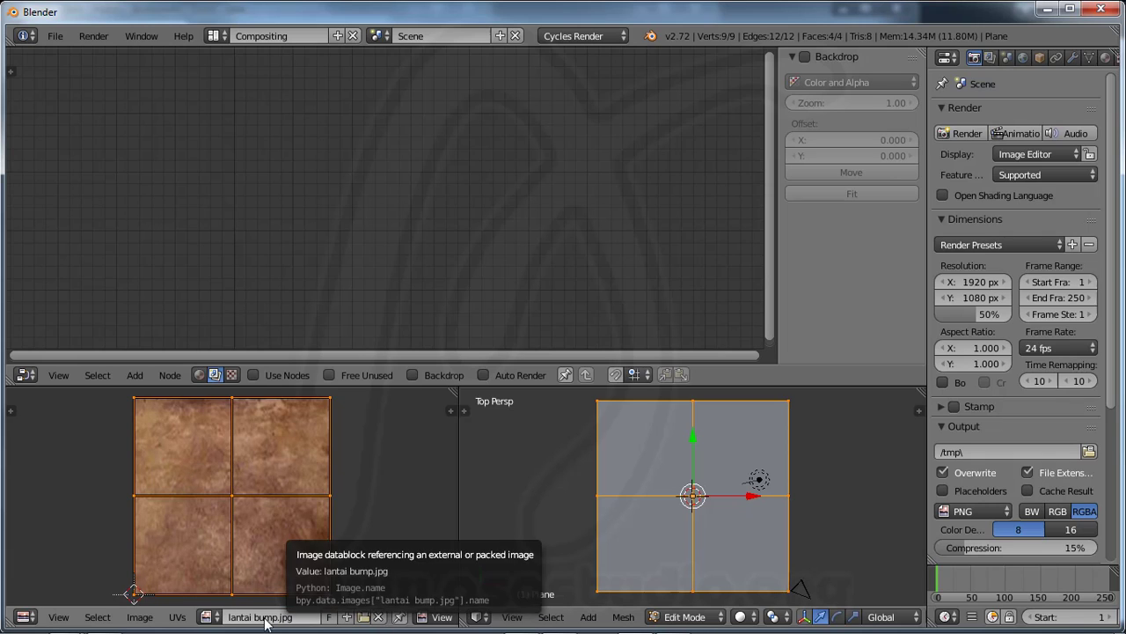
pyautogui.moveTo(261, 618); pyautogui.dragTo(283, 616, button='middle')
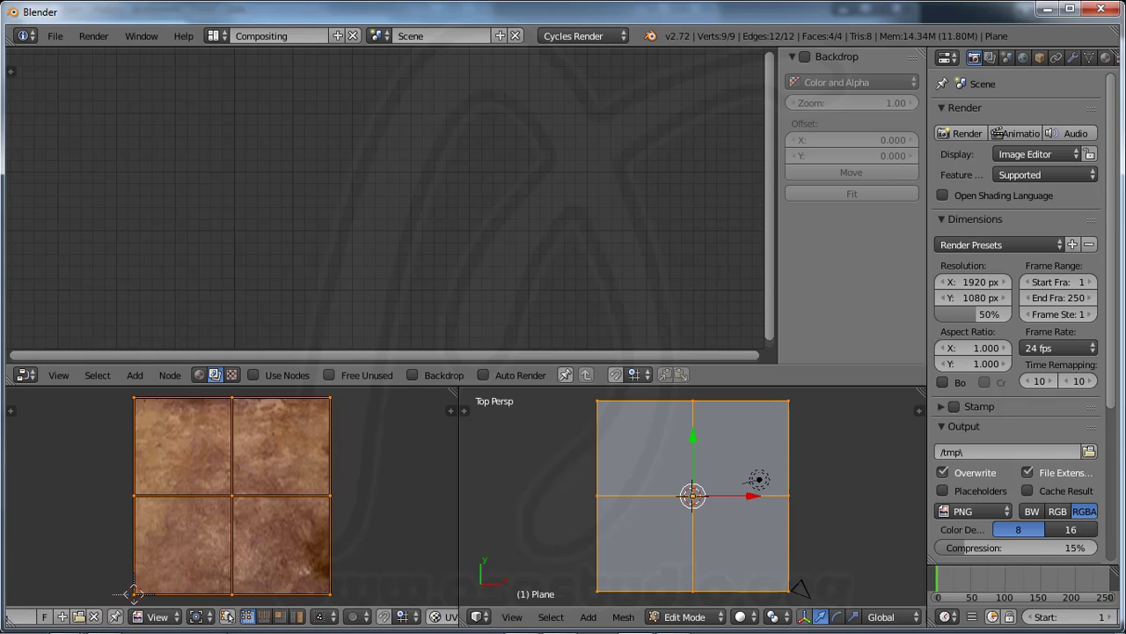
pyautogui.moveTo(267, 623)
# Select the three right-hand UV vertices (top, middle, bottom) in the UV editor
pyautogui.rightClick(330, 399)
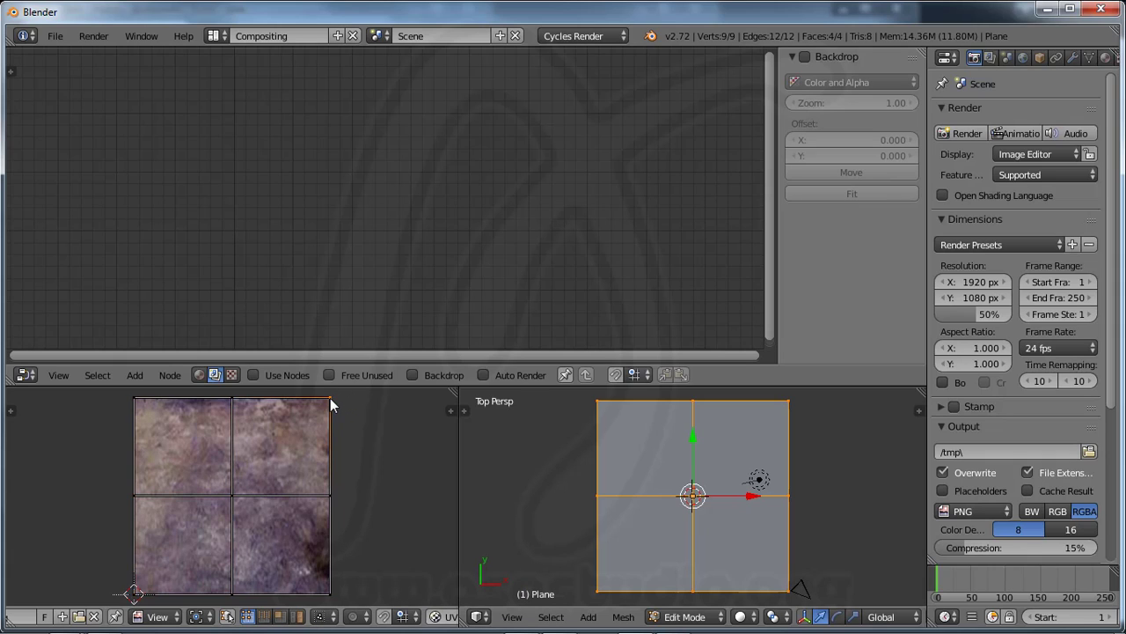
pyautogui.keyDown('shift'); pyautogui.rightClick(331, 495); pyautogui.keyUp('shift')
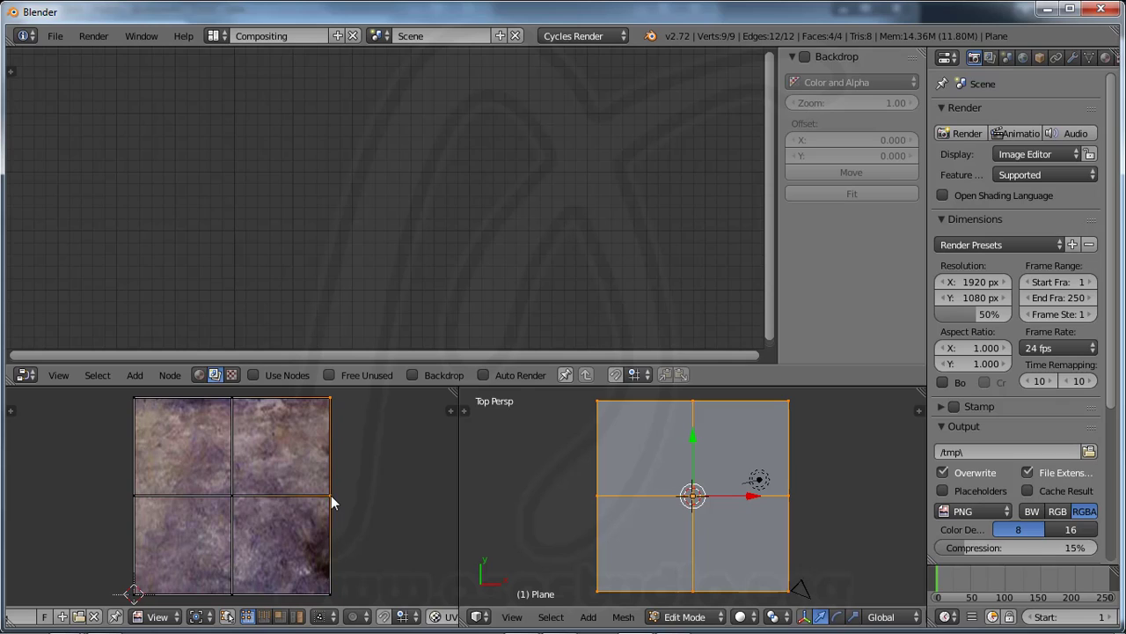
pyautogui.keyDown('shift'); pyautogui.rightClick(331, 593); pyautogui.keyUp('shift')
# Move the right UV edge horizontally to the middle of the image
pyautogui.press('g')
pyautogui.press('x')
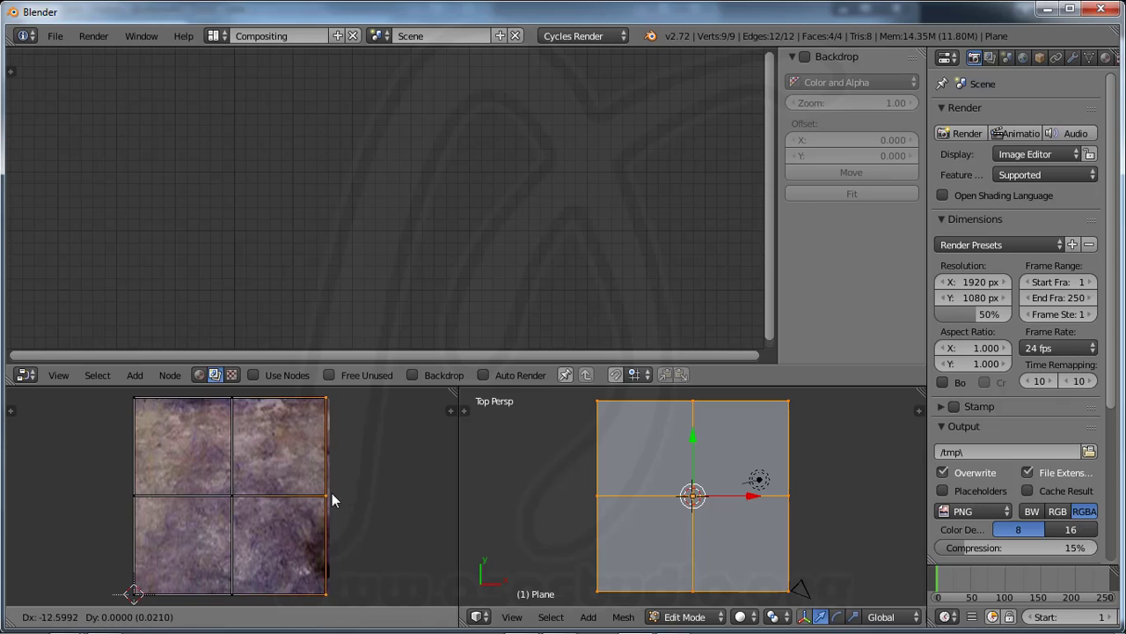
pyautogui.click(142, 493)
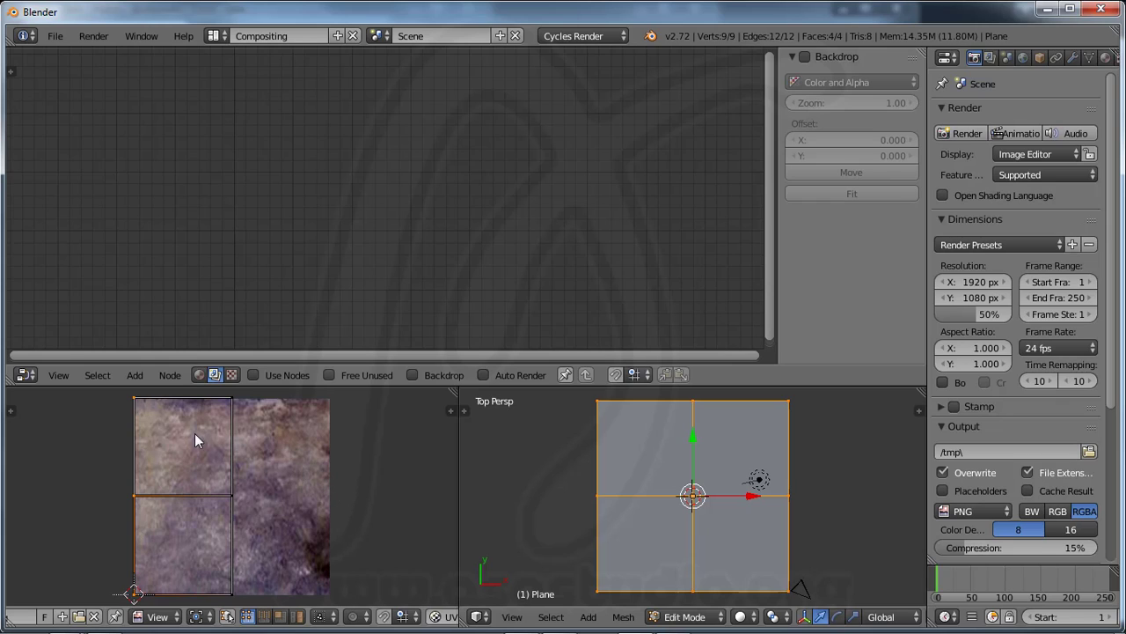
# Move the top UV edge and the top-left vertex down to the middle
pyautogui.rightClick(134, 397)
pyautogui.press('g')
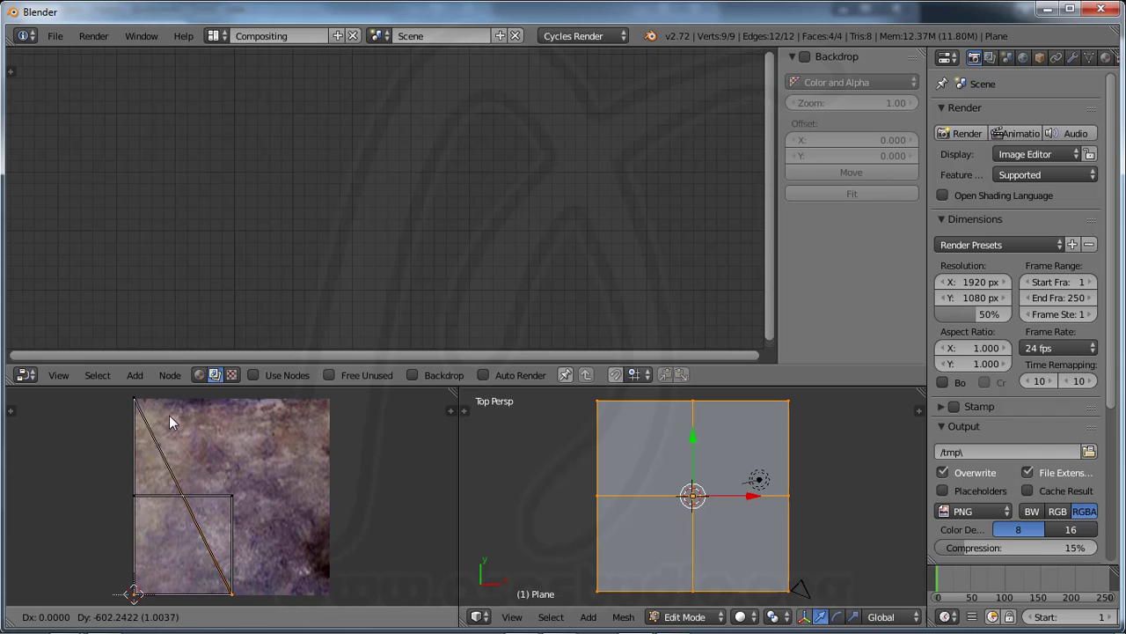
pyautogui.click(170, 422)
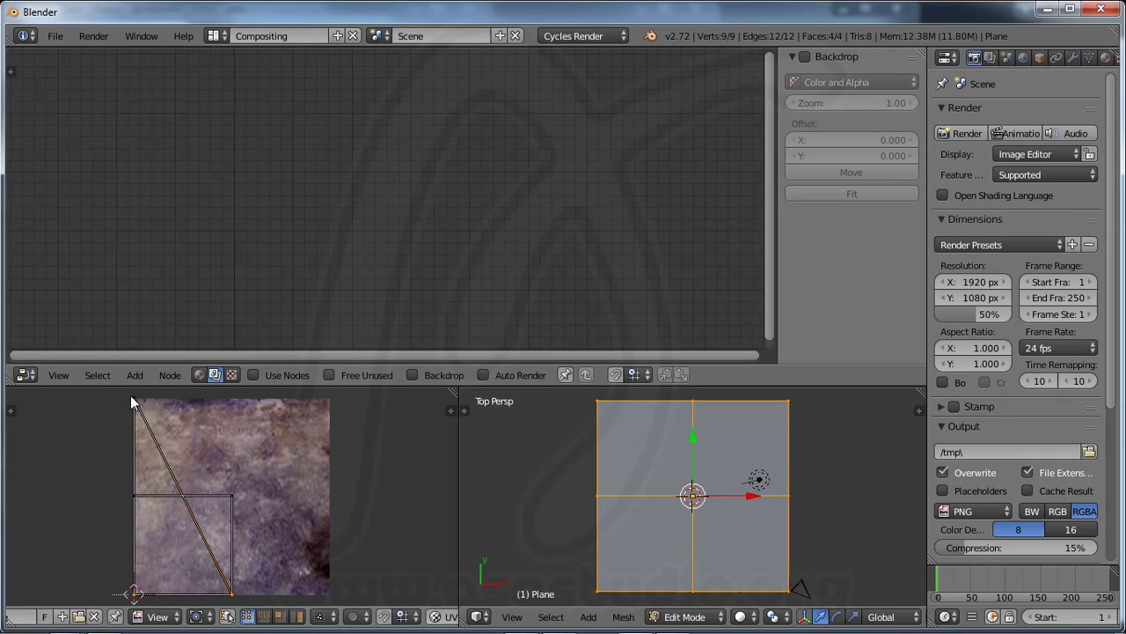
pyautogui.keyDown('shift'); pyautogui.rightClick(134, 397); pyautogui.keyUp('shift')
pyautogui.press('g')
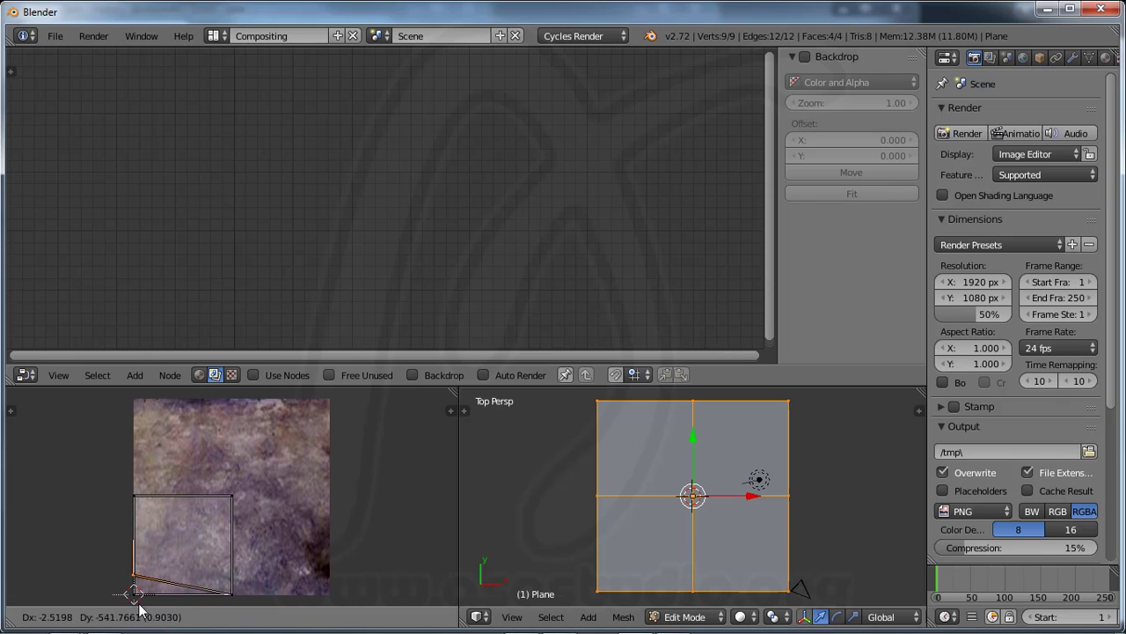
pyautogui.click(140, 402)
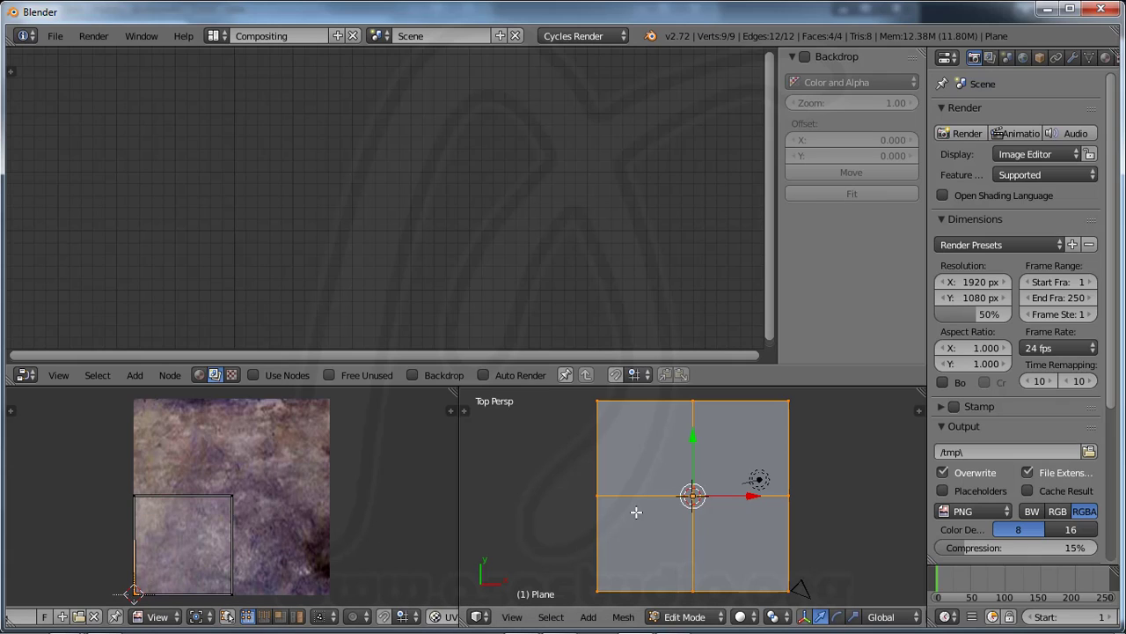
# View through the scene camera with Material viewport shading so lantai bump.jpg shows
pyautogui.click(514, 618)
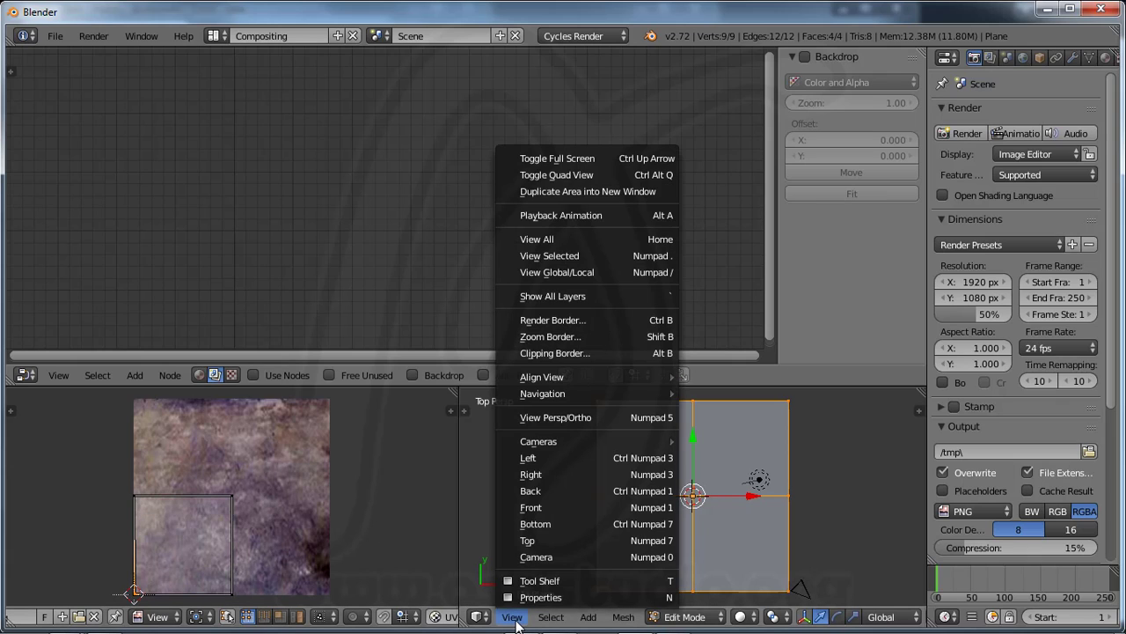
pyautogui.click(535, 557)
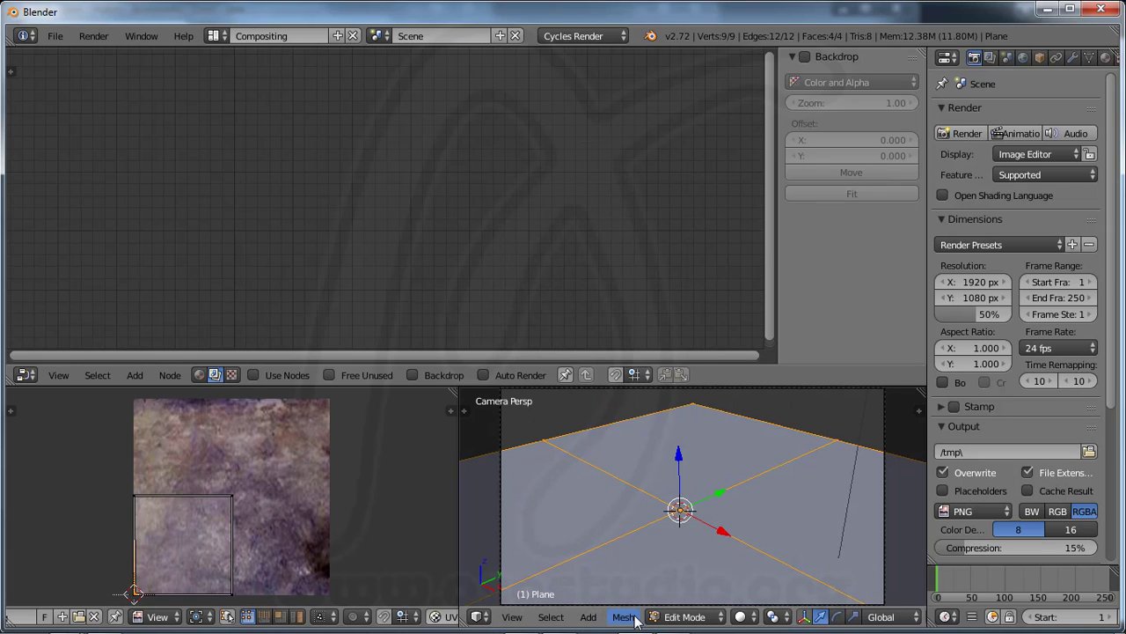
pyautogui.click(699, 620)
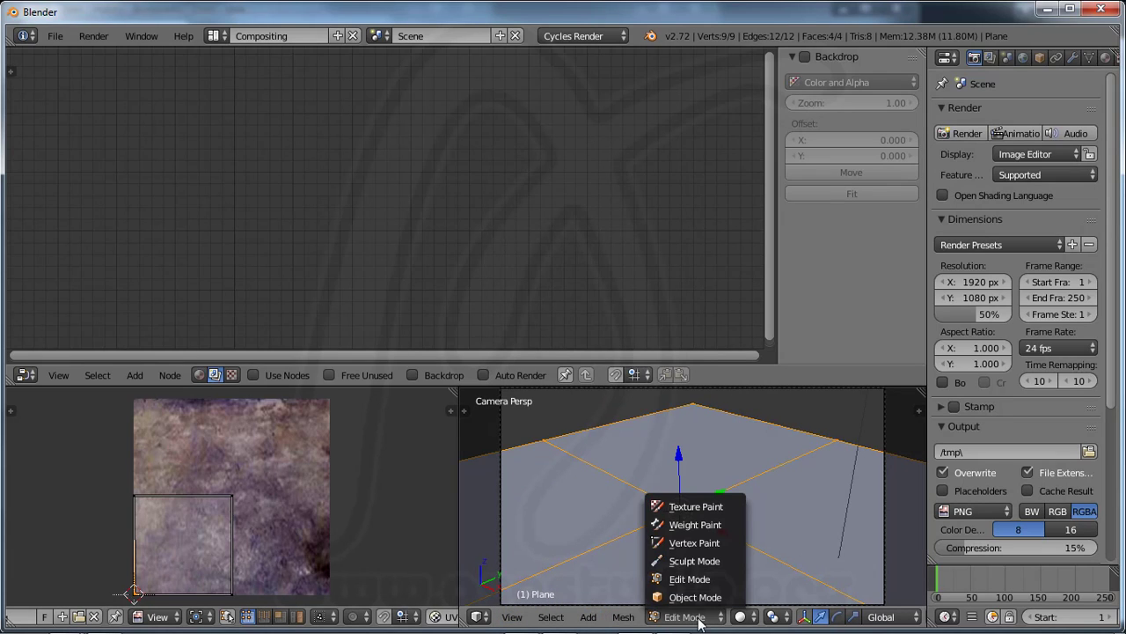
pyautogui.click(747, 618)
pyautogui.click(747, 618)
pyautogui.click(771, 526)
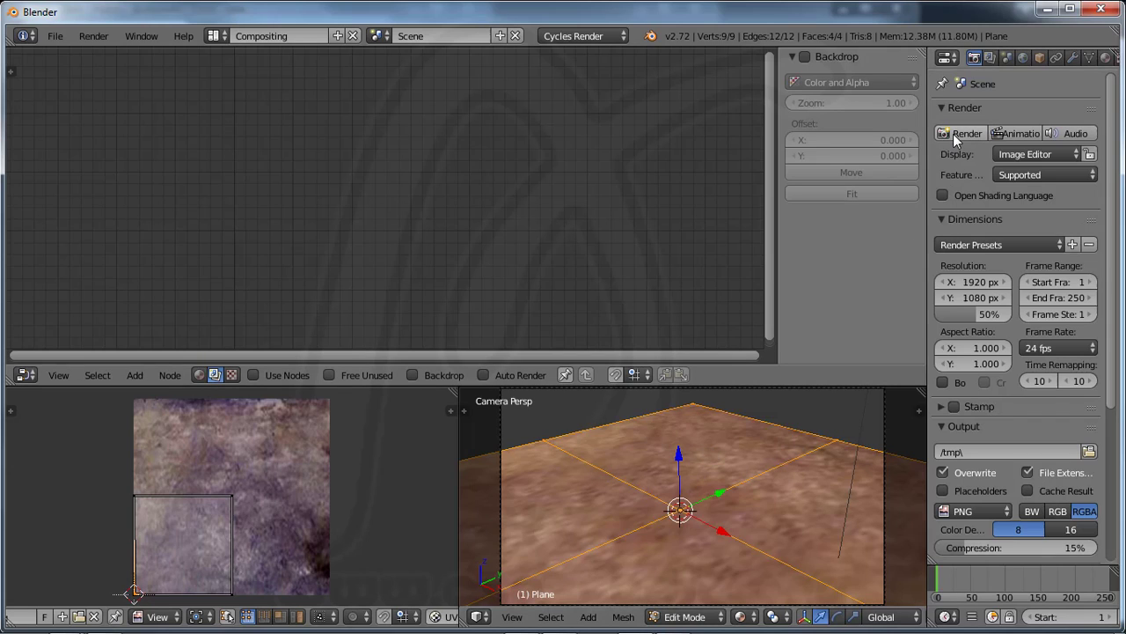
# Widen the Properties editor and render the textured plane through the camera
pyautogui.moveTo(926, 176); pyautogui.dragTo(879, 176)
pyautogui.click(919, 136)
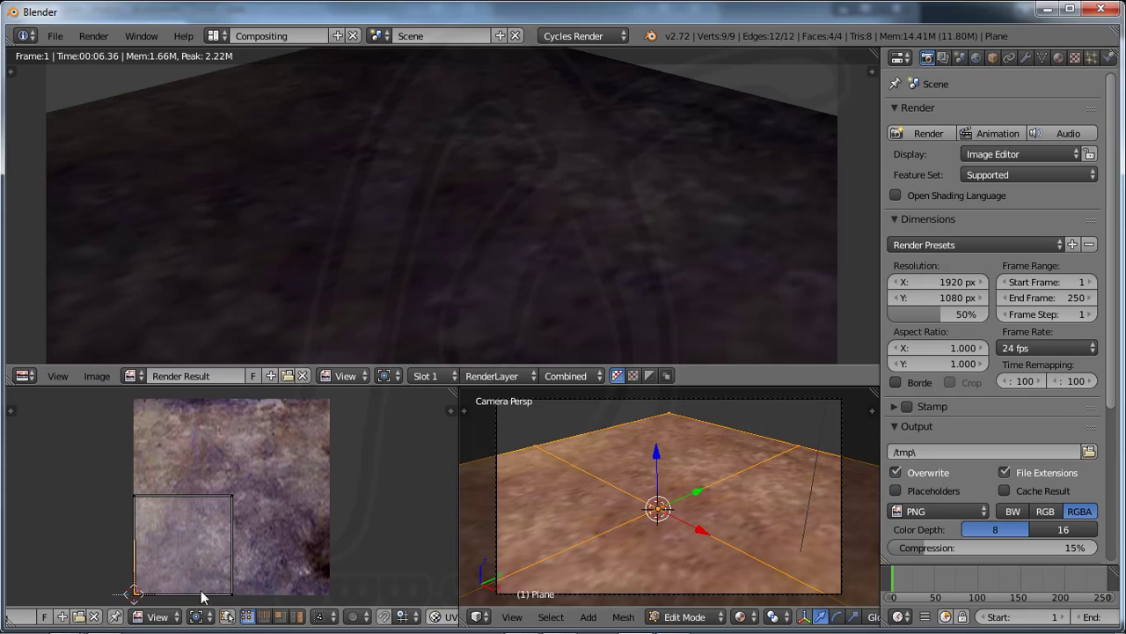
pyautogui.scroll(-3, 251, 620)
pyautogui.click(252, 616)
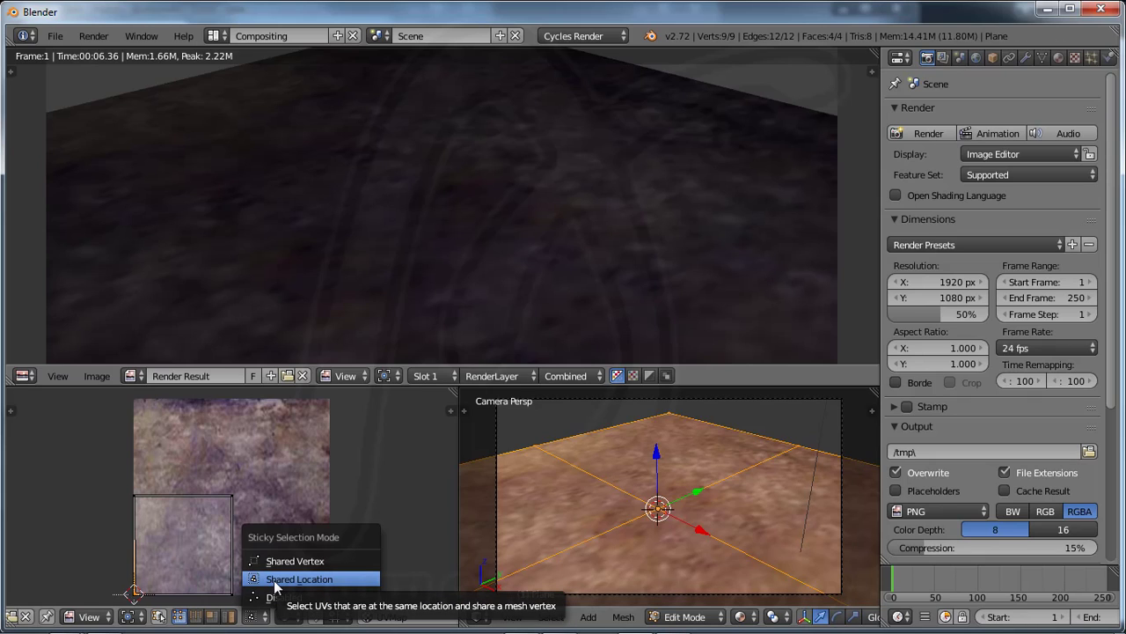
# With Shared Location sticky selection, box-select the UV square, recentre it, and scale it to fill the image
pyautogui.click(269, 584)
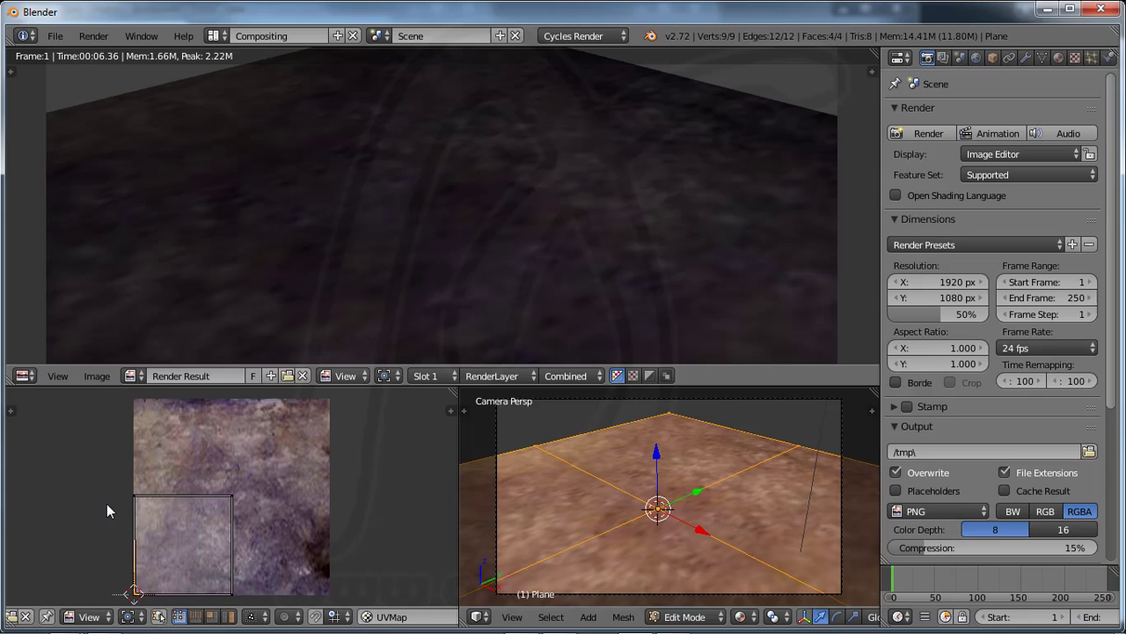
pyautogui.press('b')
pyautogui.moveTo(109, 475); pyautogui.dragTo(255, 619)
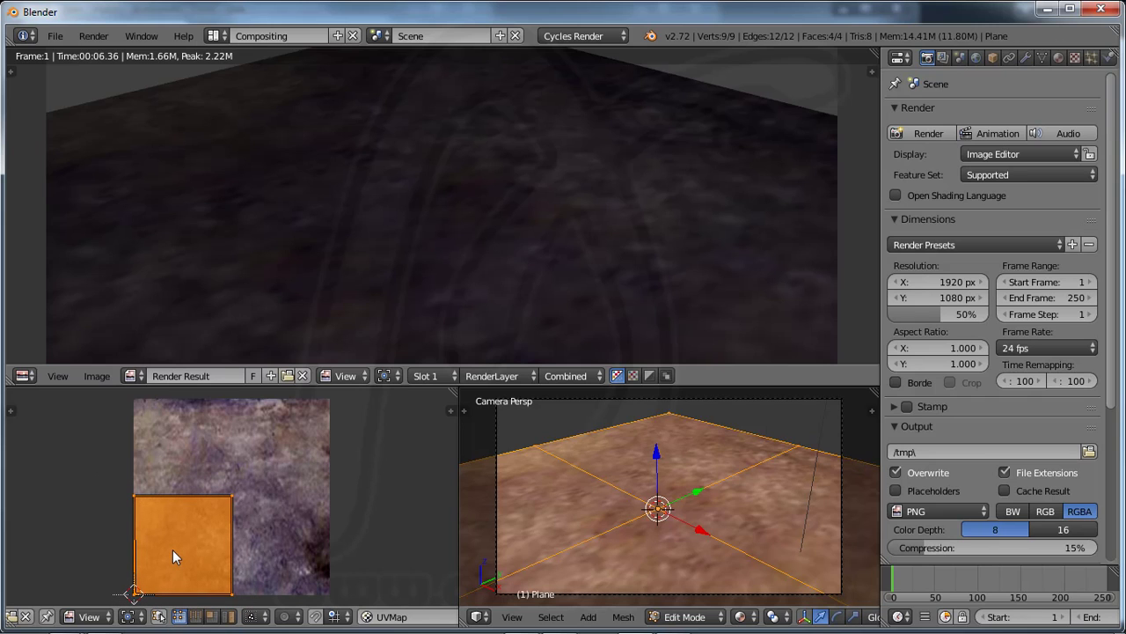
pyautogui.press('g')
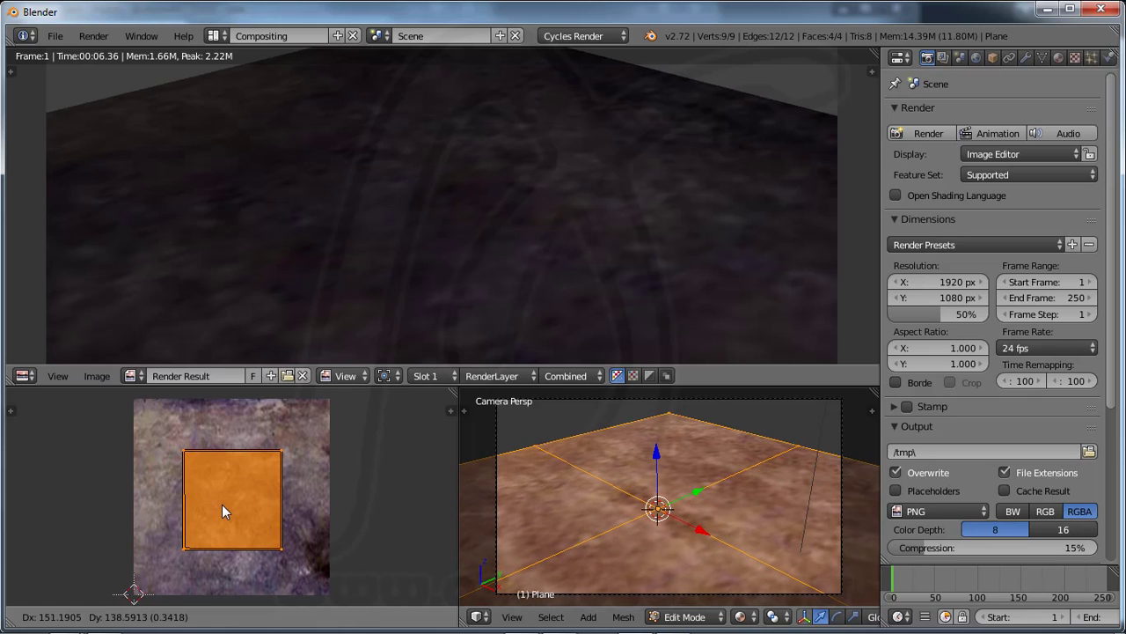
pyautogui.click(222, 504)
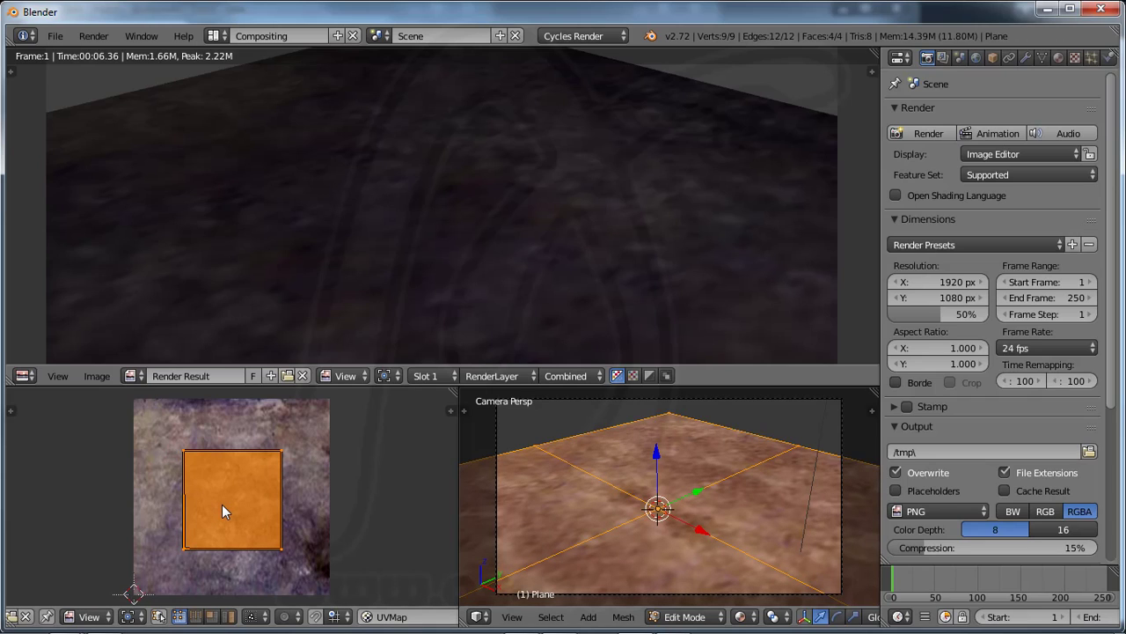
pyautogui.press('s')
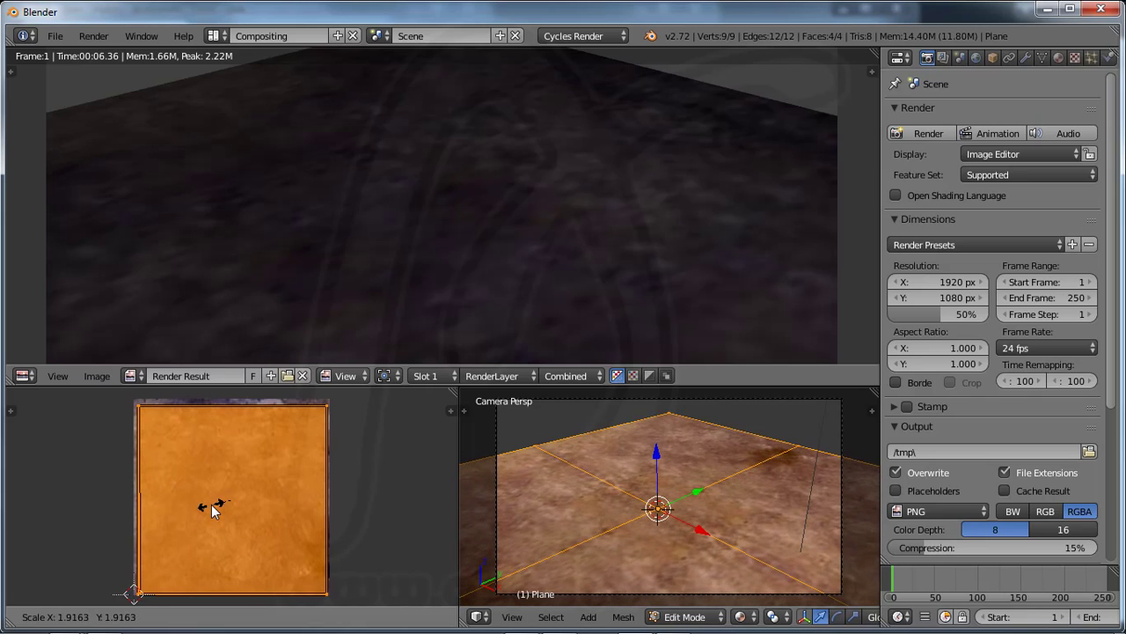
pyautogui.click(211, 505)
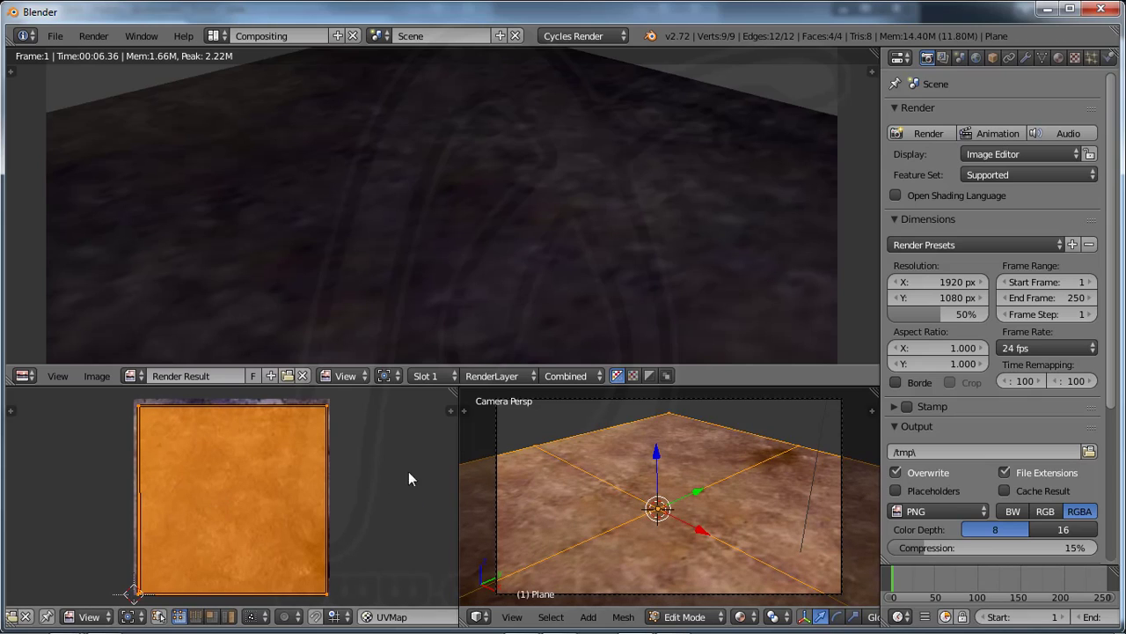
# Switch to the Default layout and open the sidebar with a taller outliner
pyautogui.click(219, 35)
pyautogui.click(237, 111)
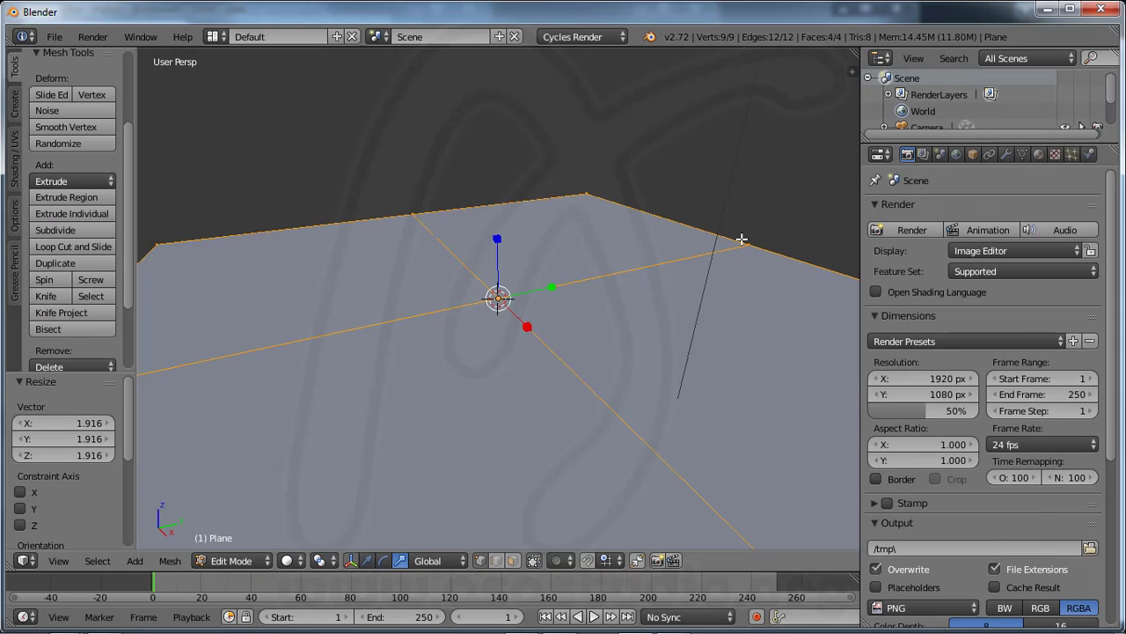
pyautogui.click(852, 72)
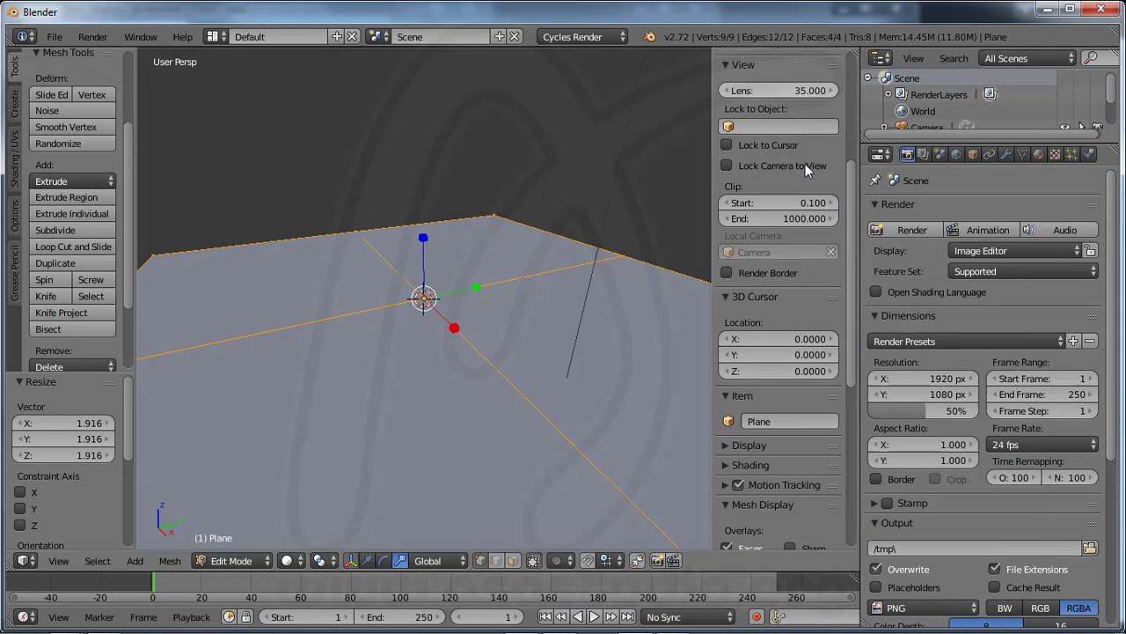
pyautogui.moveTo(946, 139); pyautogui.dragTo(940, 233)
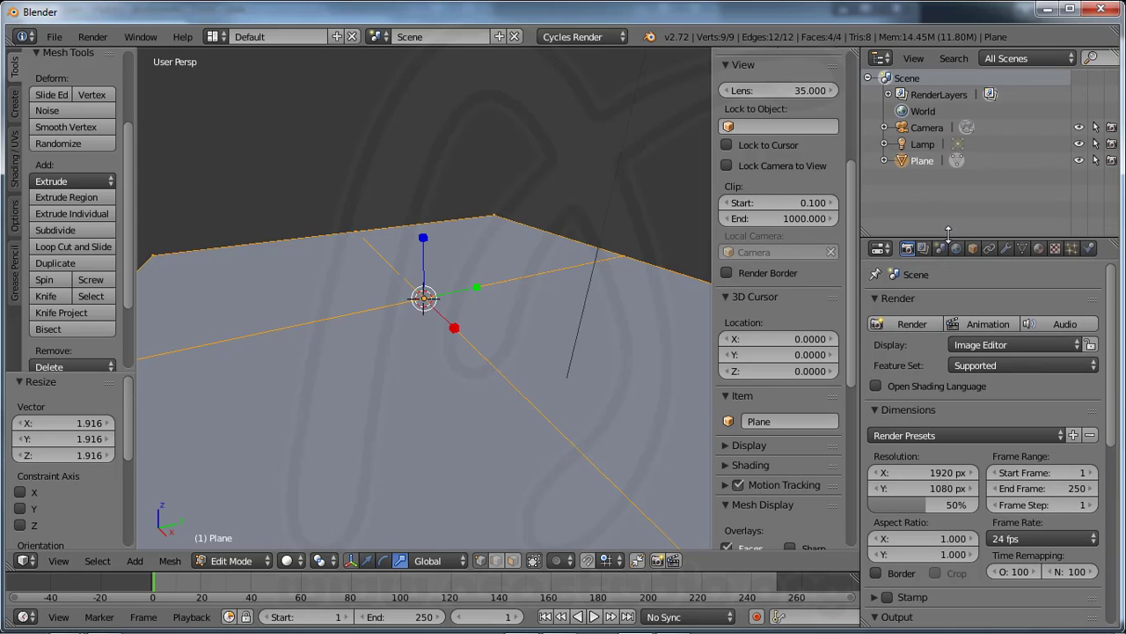
# Select the Camera, enable Lock Camera to View, and reframe the view over the floor
pyautogui.click(926, 130)
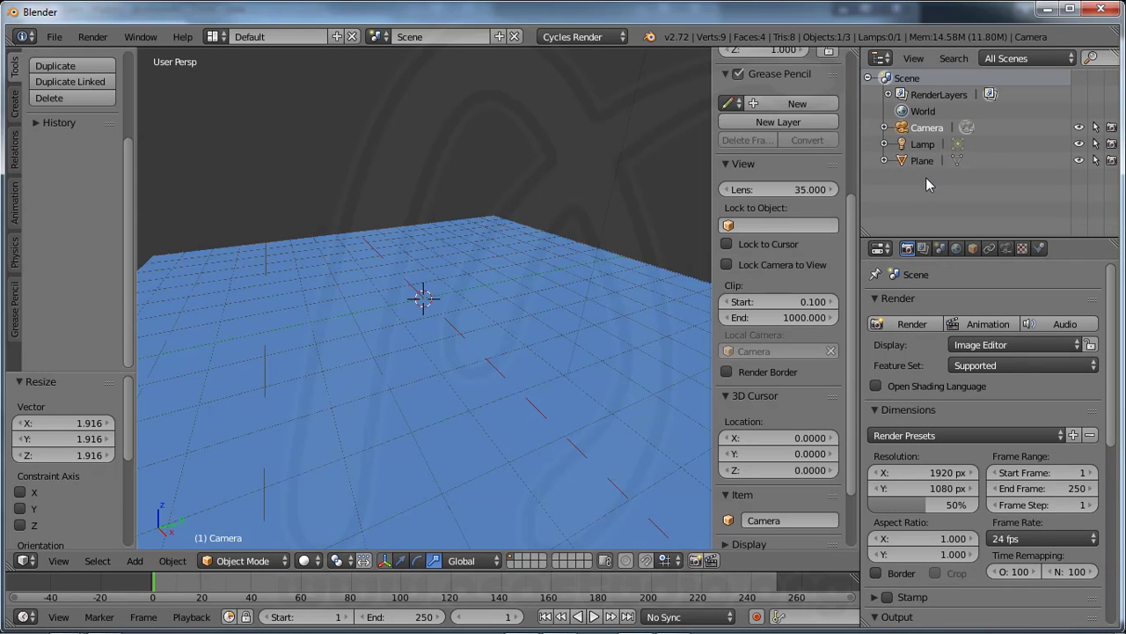
pyautogui.click(727, 267)
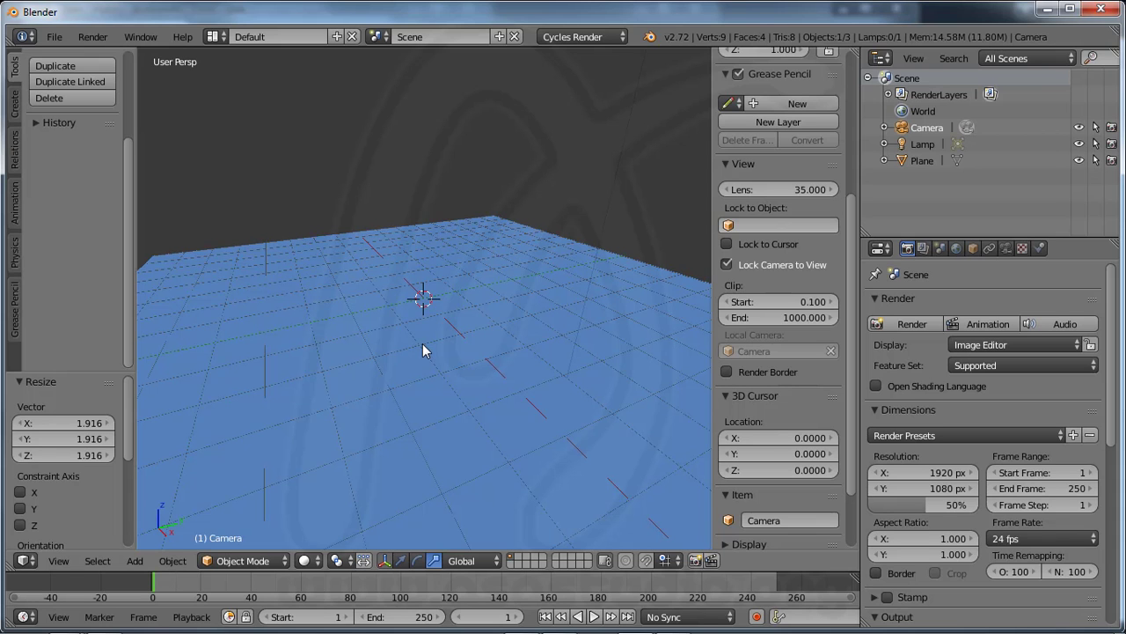
pyautogui.keyDown('shift'); pyautogui.moveTo(425, 349); pyautogui.dragTo(439, 235, button='middle'); pyautogui.keyUp('shift')
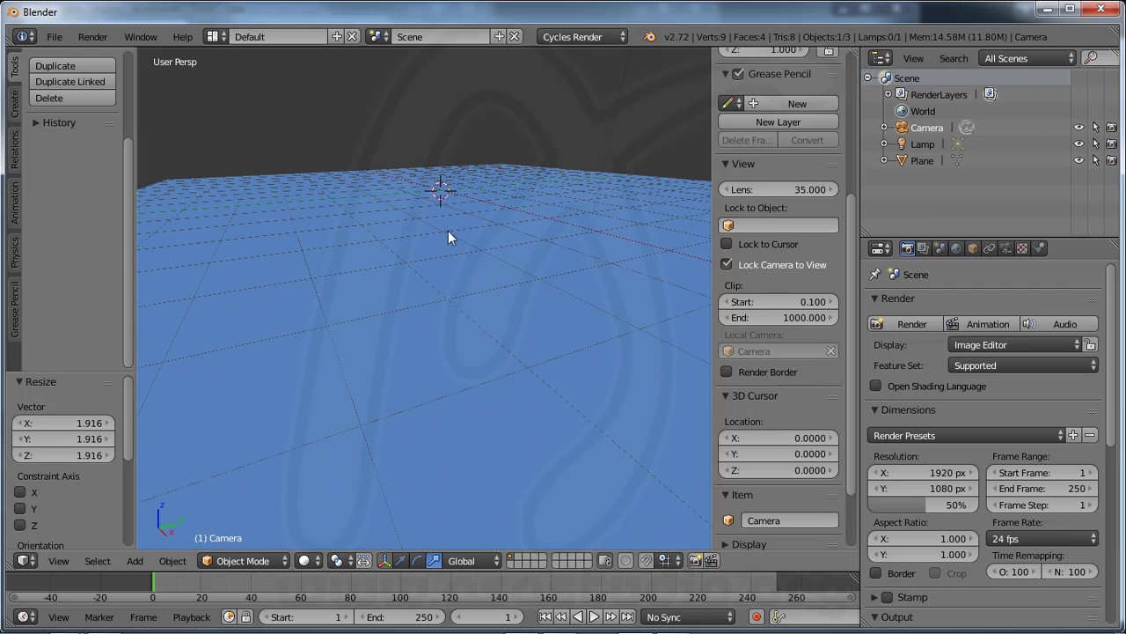
pyautogui.hotkey('ctrl', 'z')
pyautogui.hotkey('ctrl', 'z')
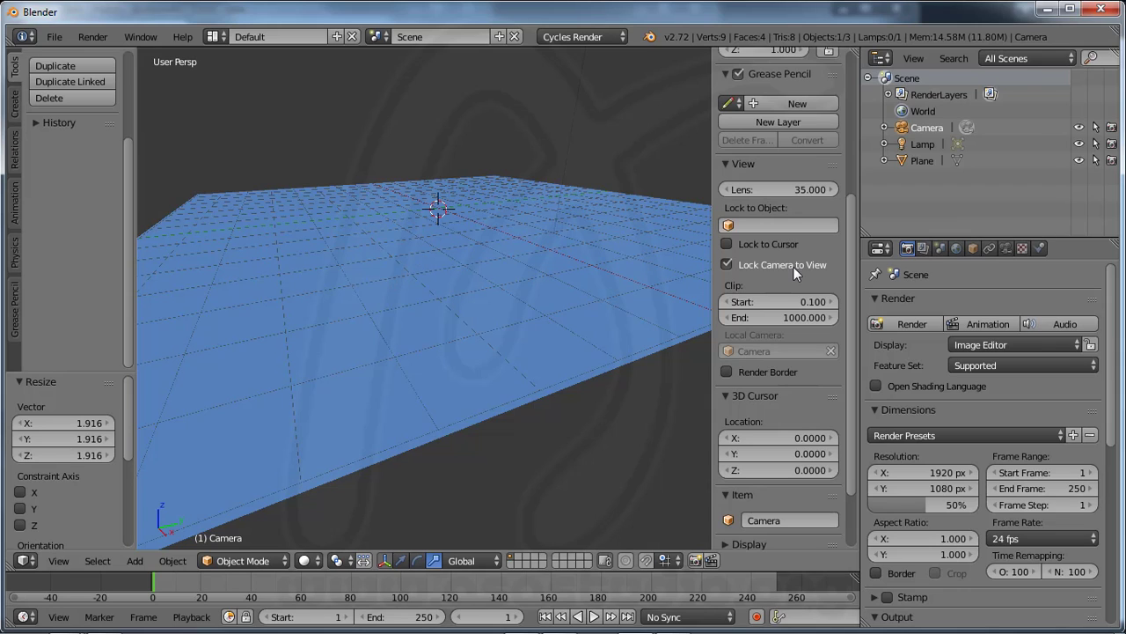
# Set the camera's Focal Length to 90 mm, then render from the Render tab
pyautogui.click(1004, 250)
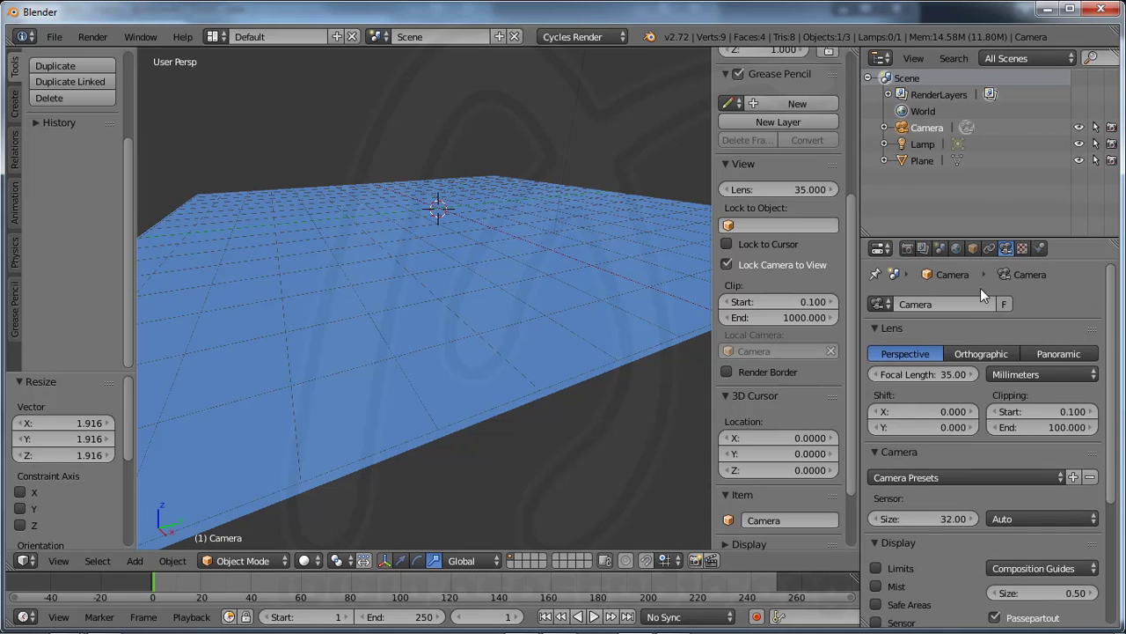
pyautogui.click(943, 374)
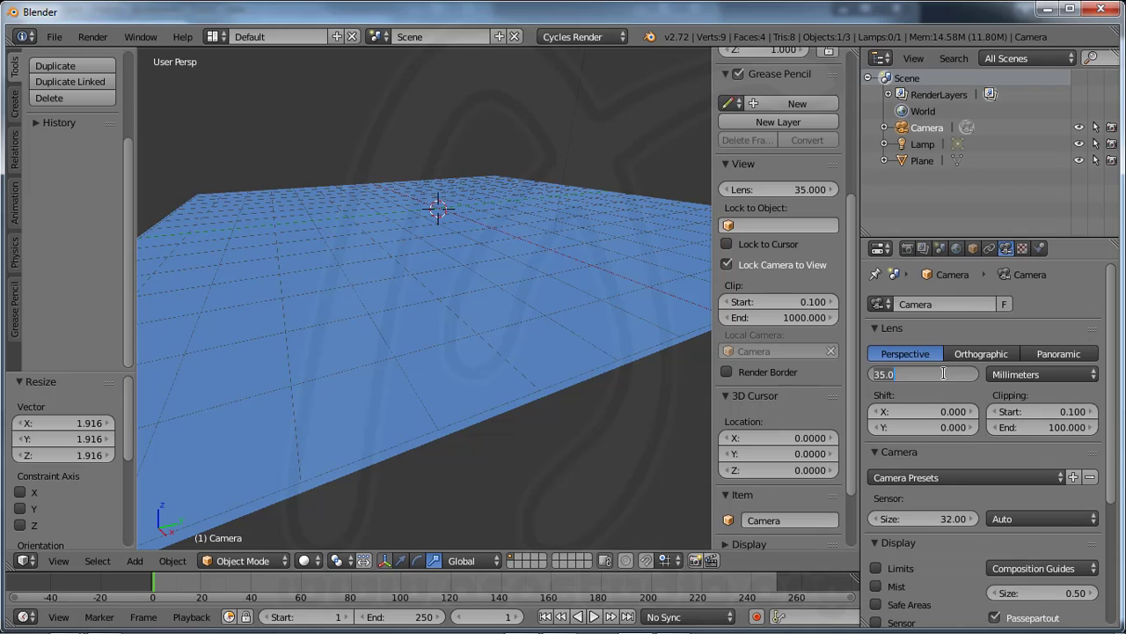
pyautogui.write('90')
pyautogui.press('Return')
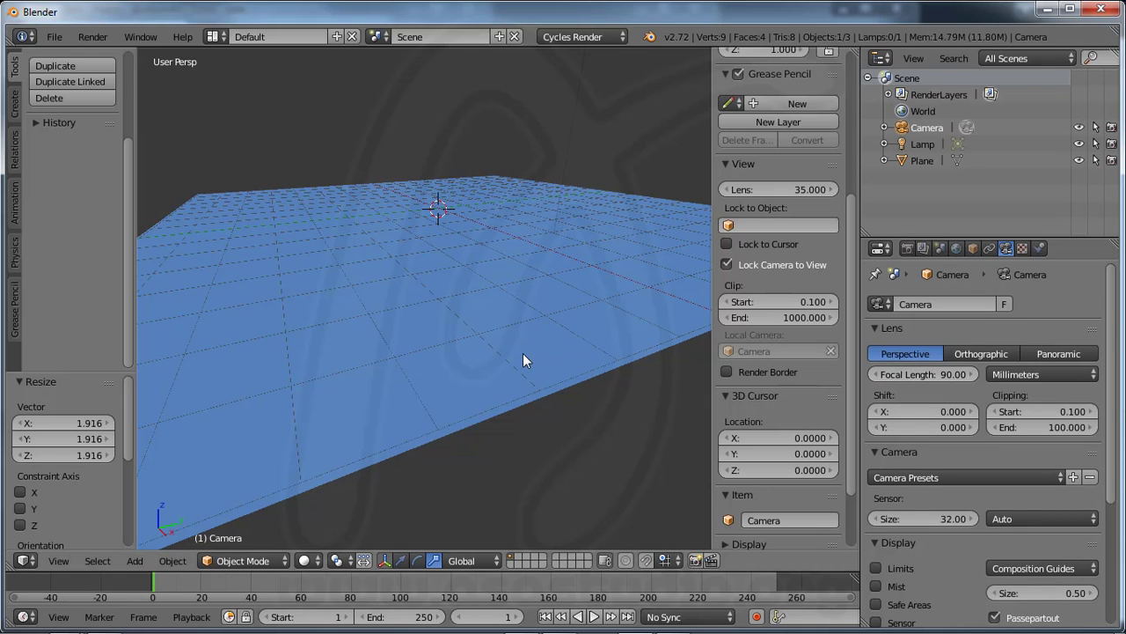
pyautogui.click(905, 250)
pyautogui.click(906, 324)
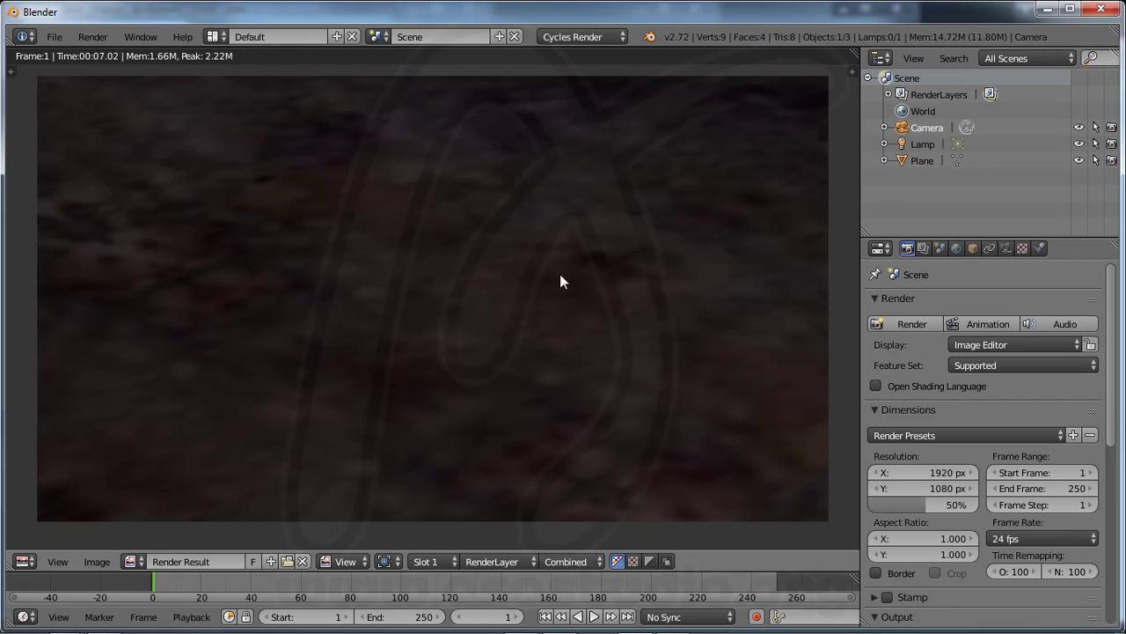
# Switch the editor back to 3D View and orbit the locked camera to look more steeply down on the plane
pyautogui.click(25, 561)
pyautogui.click(34, 538)
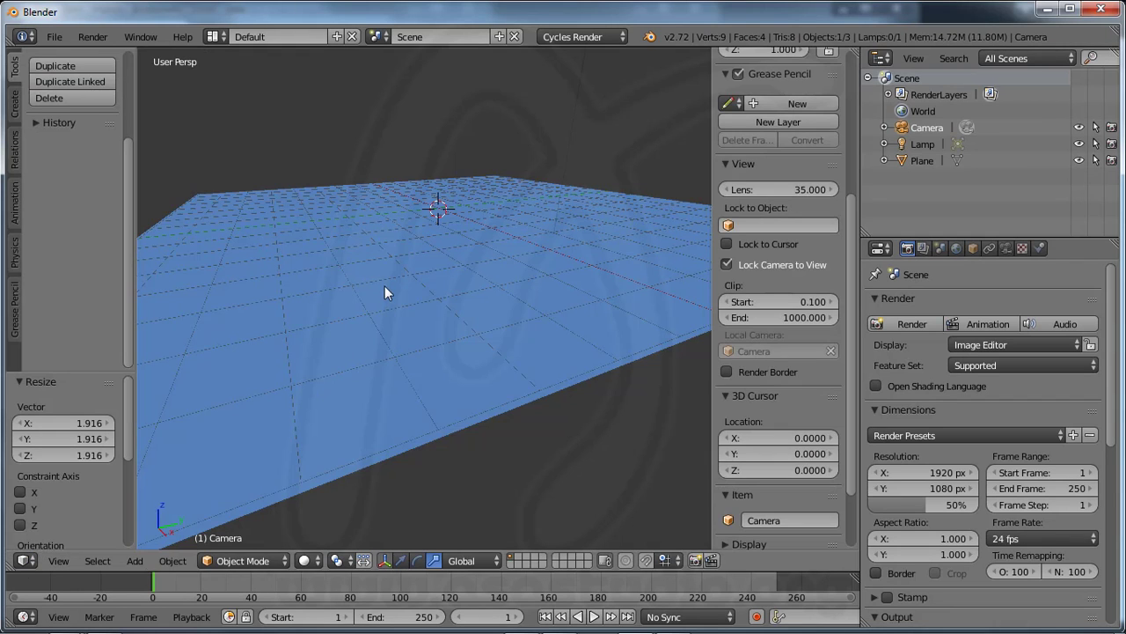
pyautogui.moveTo(380, 264); pyautogui.dragTo(335, 361, button='middle')
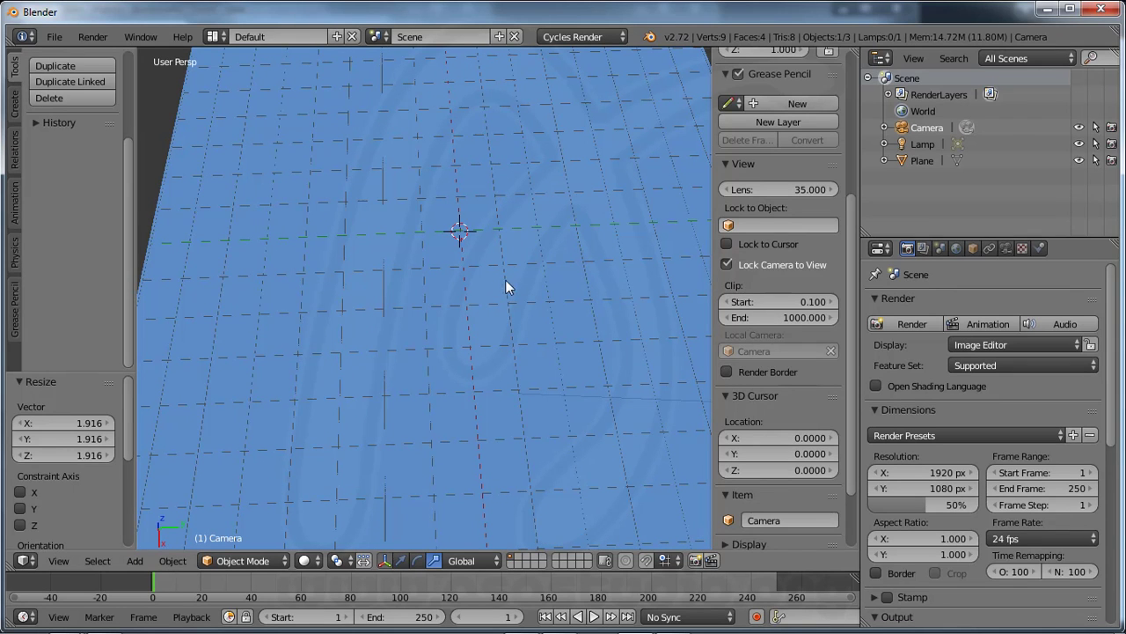
pyautogui.moveTo(519, 276); pyautogui.dragTo(493, 273, button='middle')
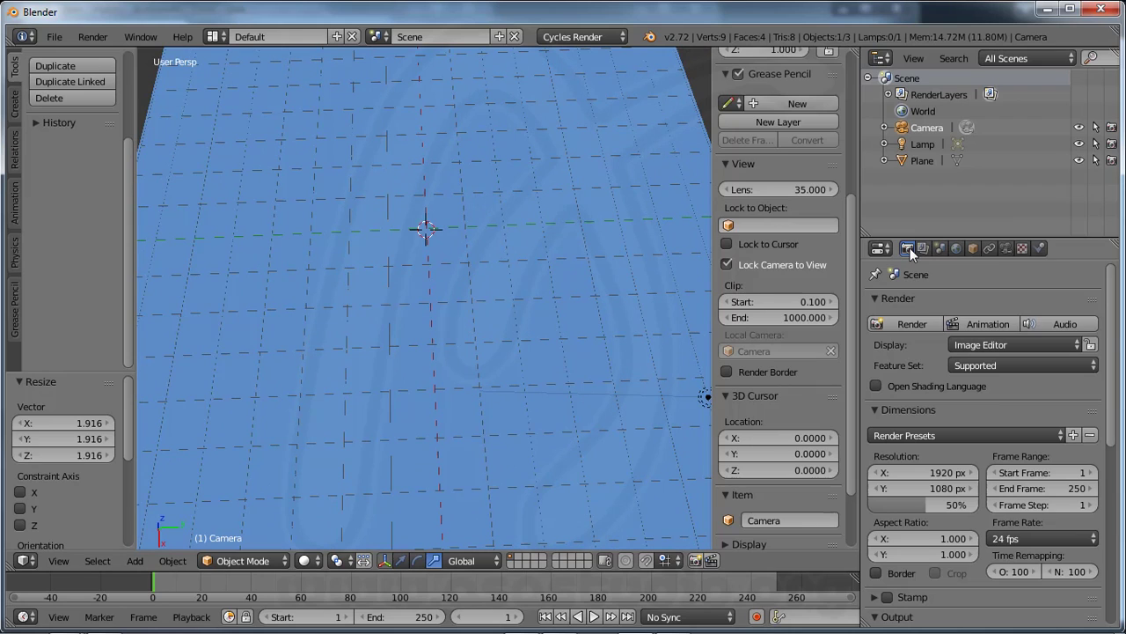
# Produce a fresh Cycles render of the floor from the new steeper angle
pyautogui.click(909, 324)
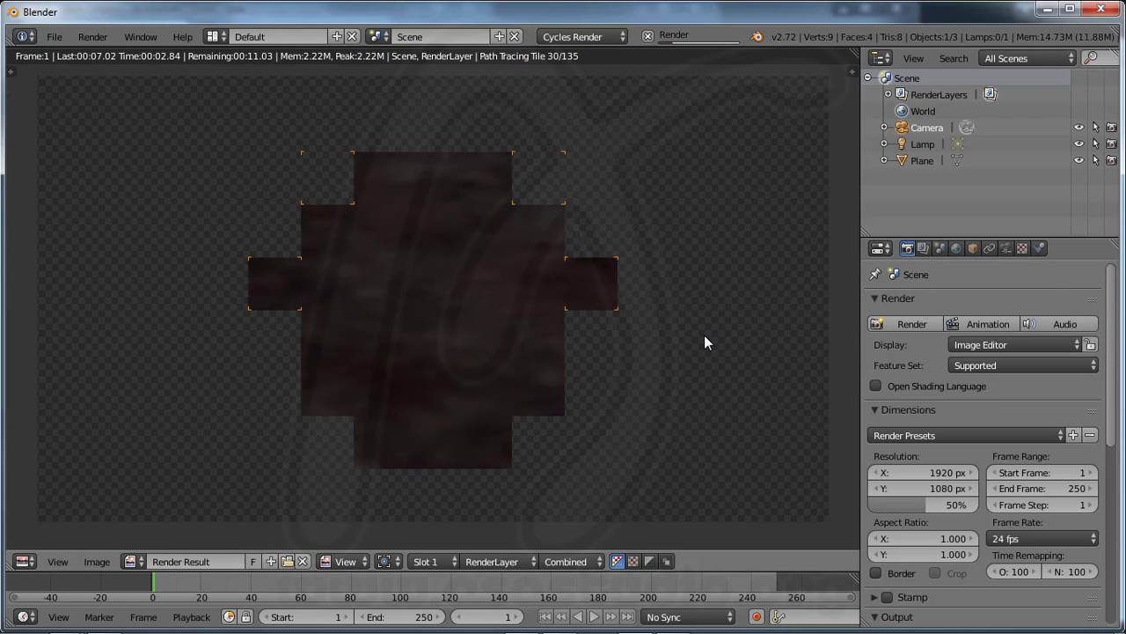
pyautogui.scroll(-2, 692, 282)
pyautogui.scroll(1, 690, 281)
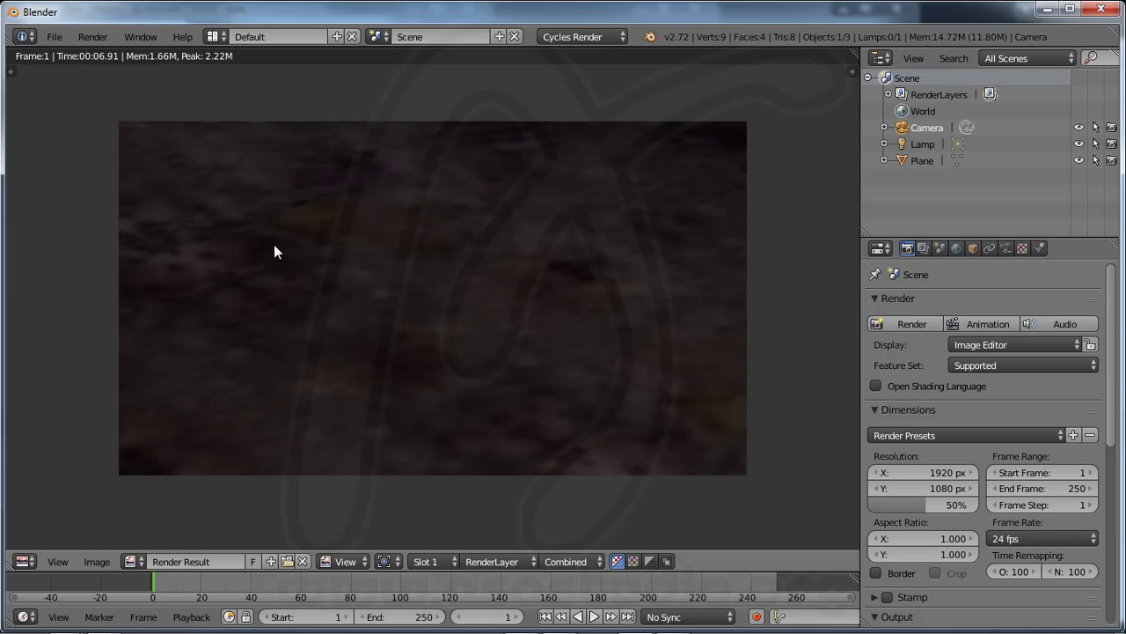
pyautogui.click(224, 35)
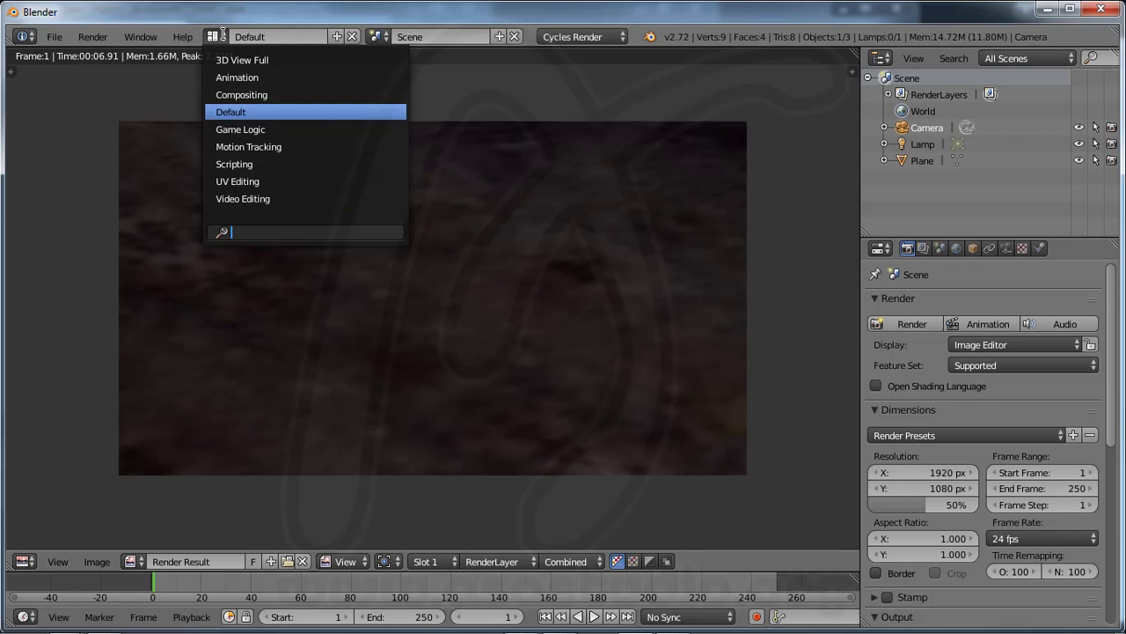
# Briefly try the Compositing layout, then go back to Default with the editor set to 3D View
pyautogui.click(223, 95)
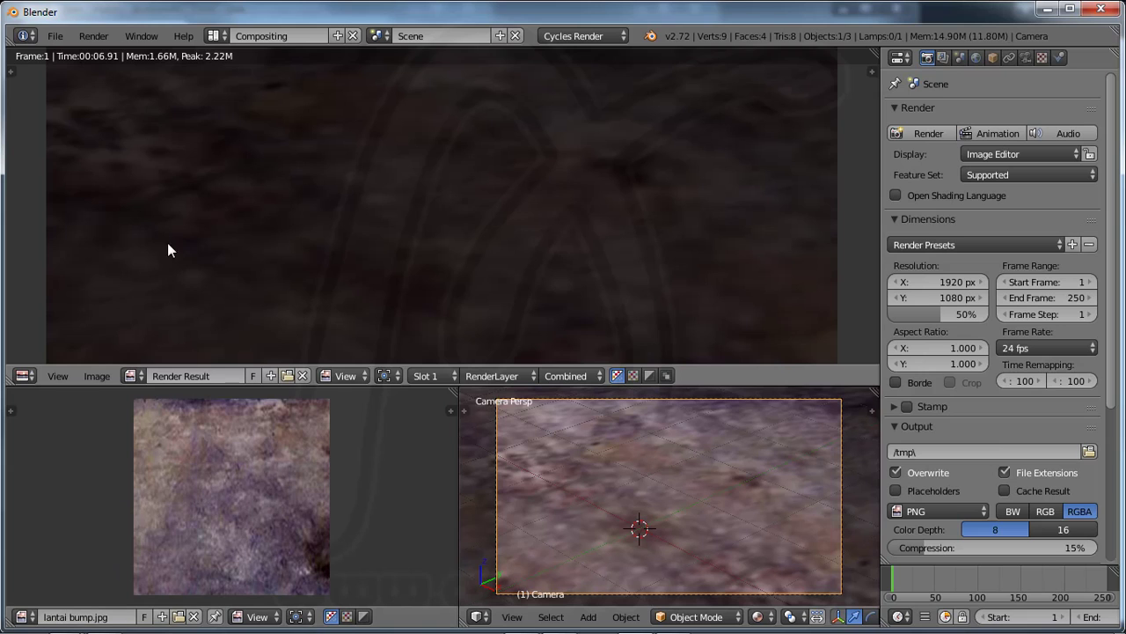
pyautogui.click(220, 37)
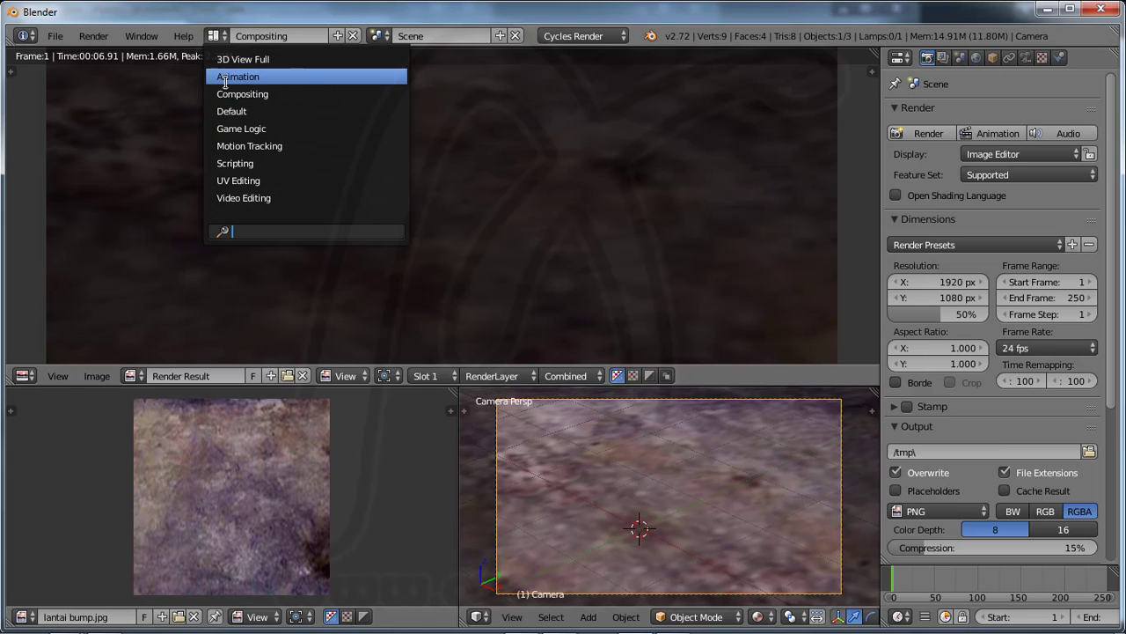
pyautogui.click(226, 112)
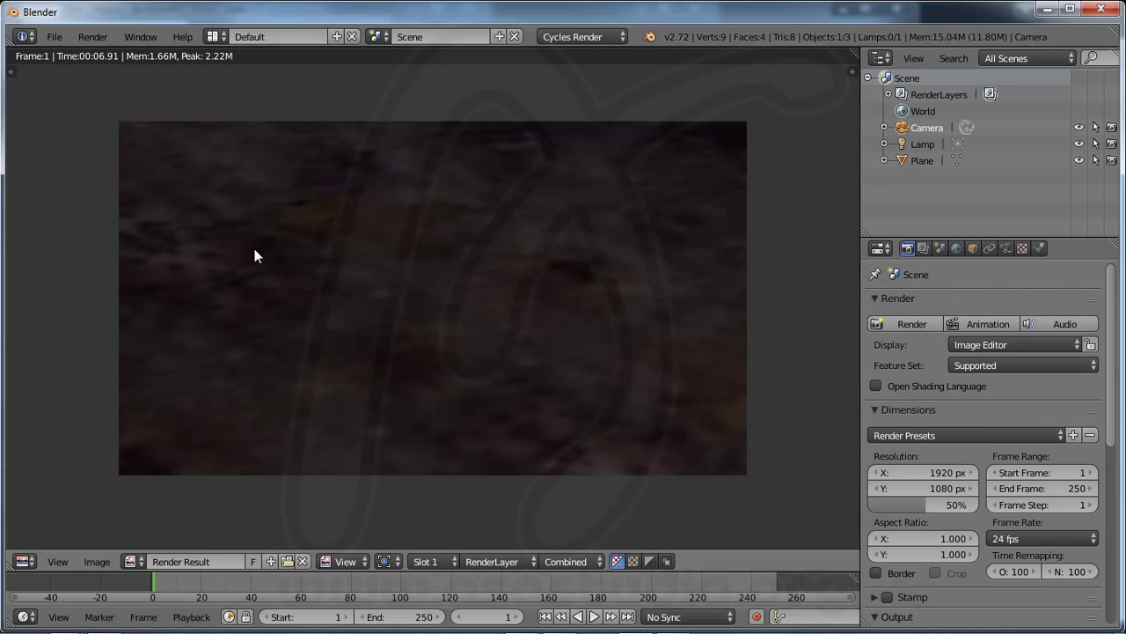
pyautogui.click(29, 560)
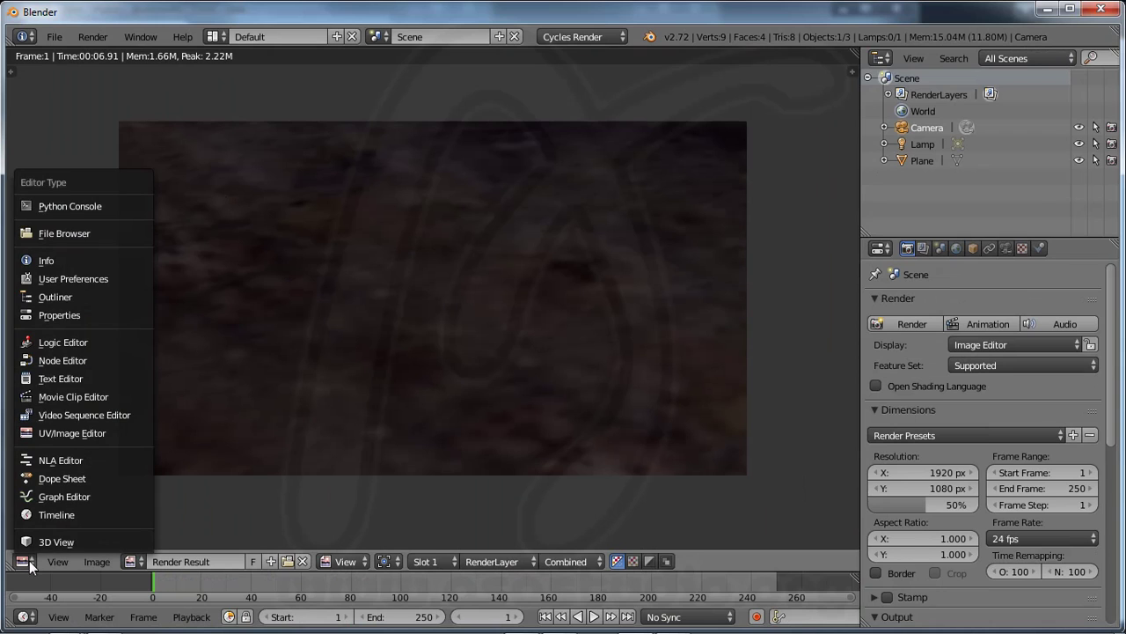
pyautogui.click(45, 538)
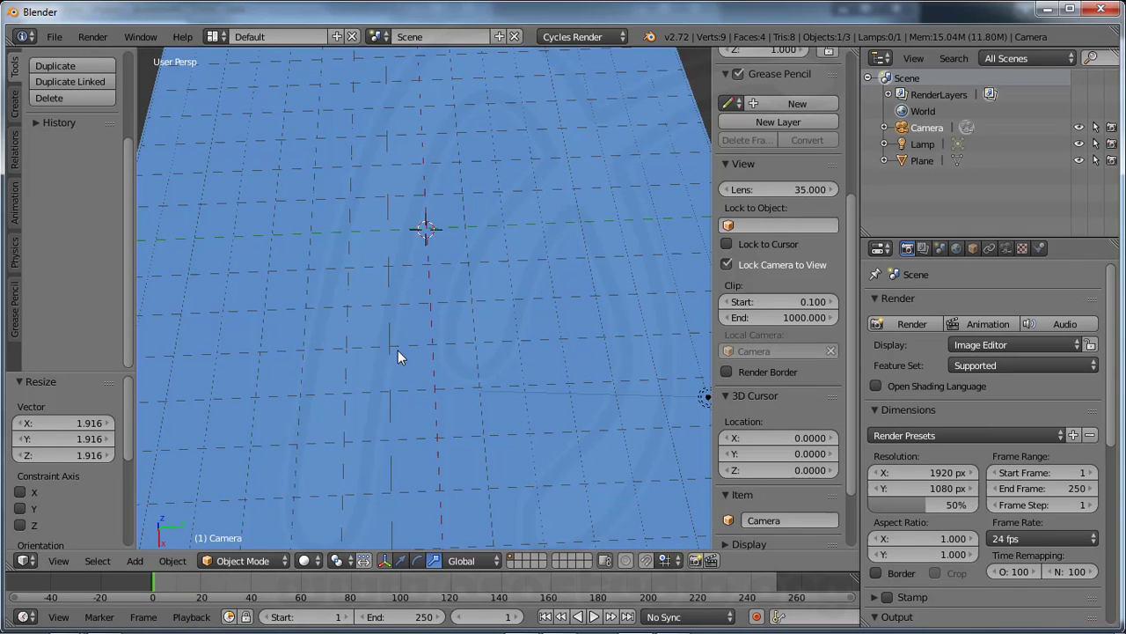